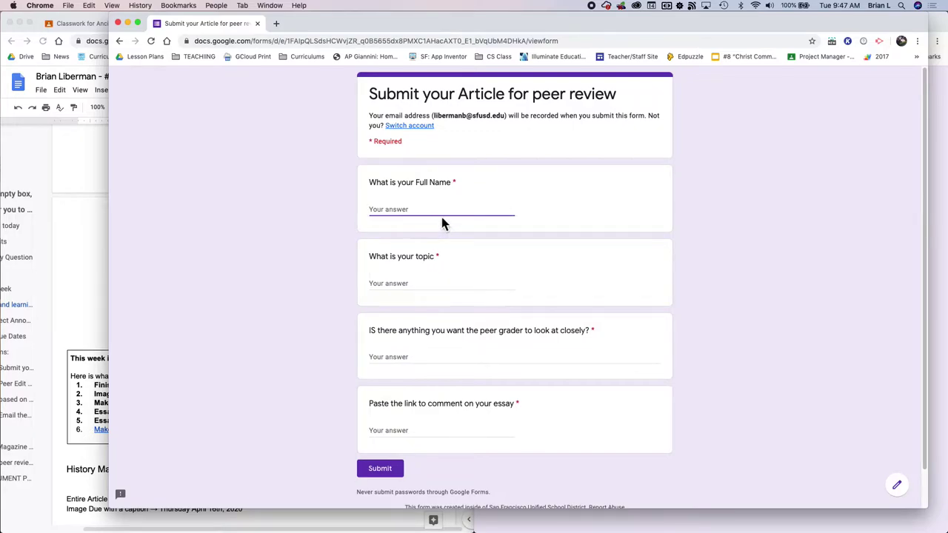
# Review the article submission form's required questions on full name, topic, points for the peer grader, and essay link
pyautogui.click(428, 283)
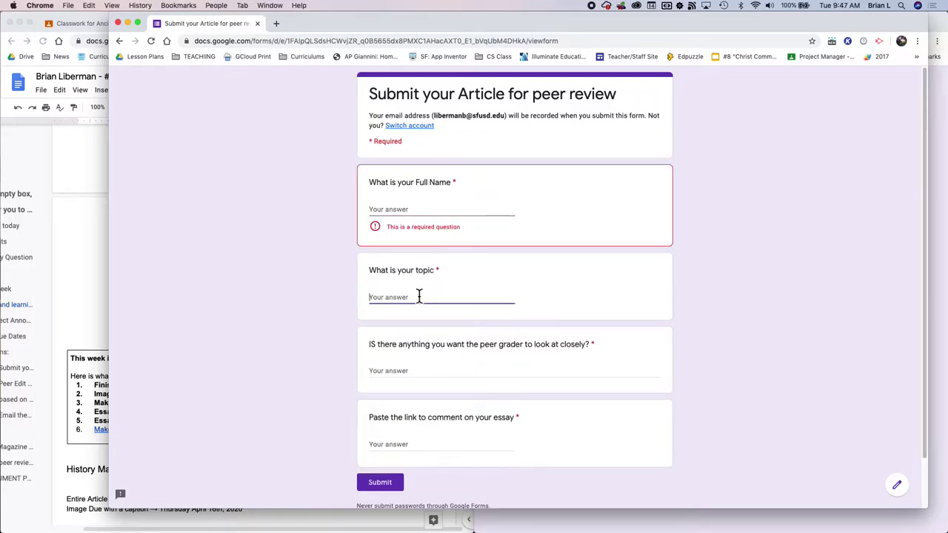
pyautogui.click(428, 370)
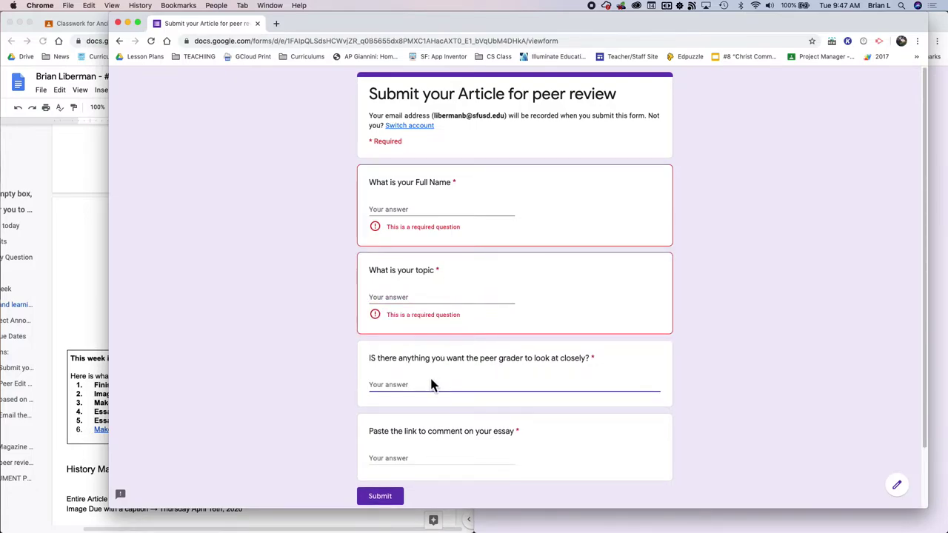
pyautogui.click(412, 460)
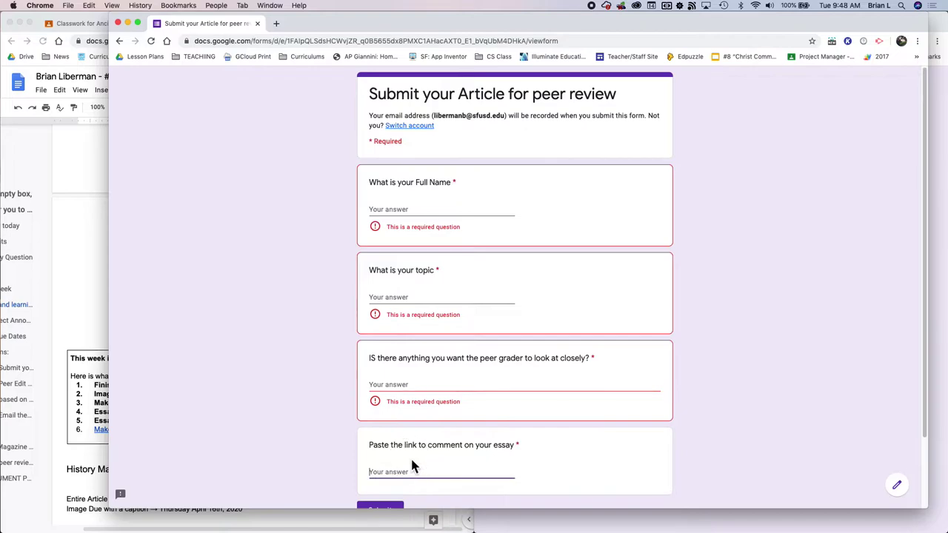
pyautogui.scroll(-1, 405, 445)
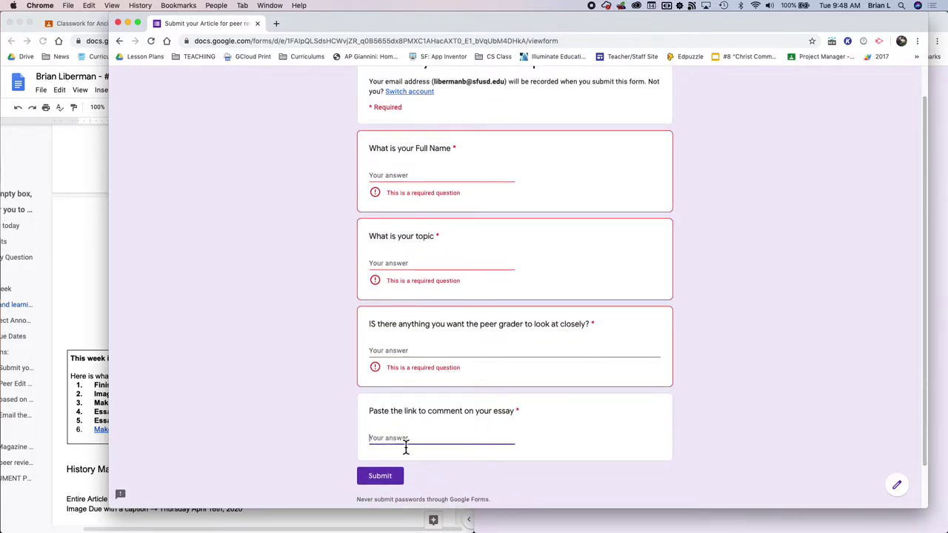
# Minimize the submission form window and close the "You need permission" tab beside the slides
pyautogui.press('super+m')
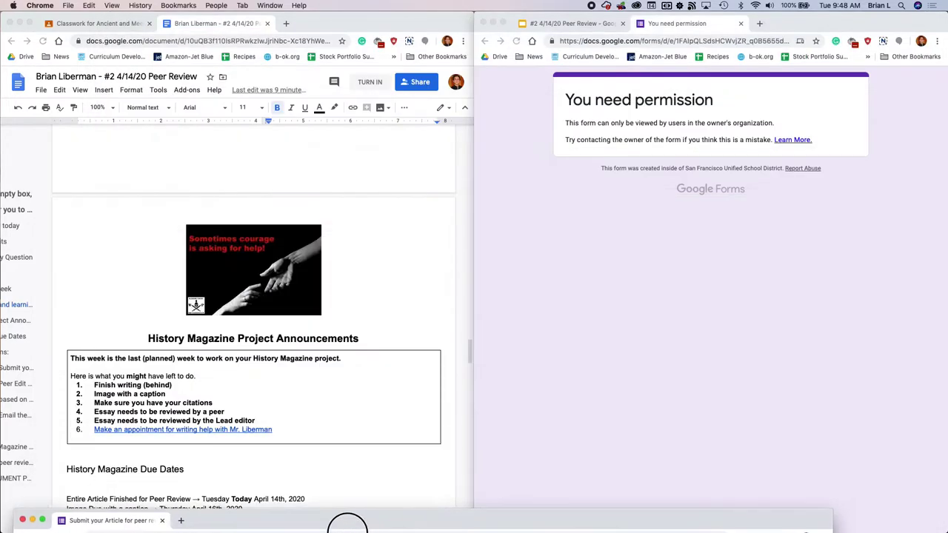
pyautogui.click(741, 23)
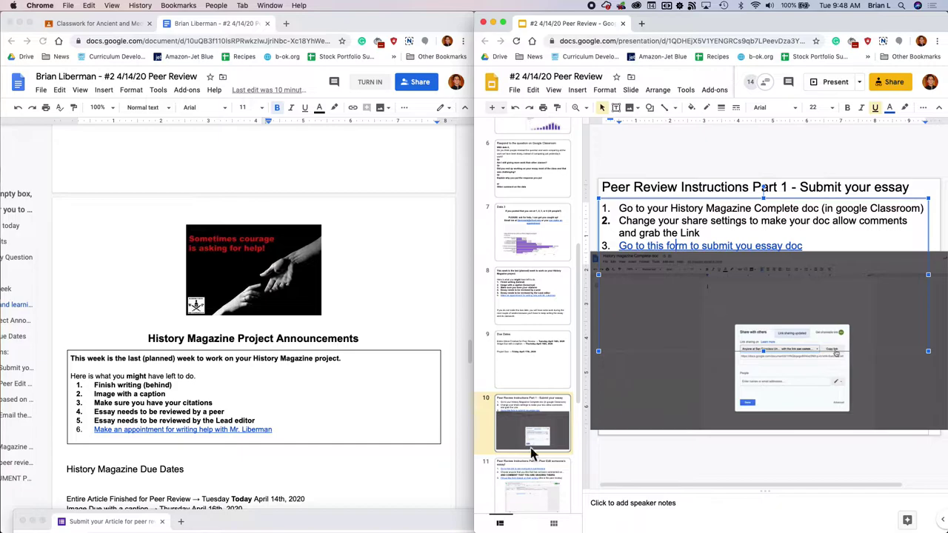
# Copy the two-line note for students who are behind from under "Peer Review Instructions" in the document
pyautogui.click(511, 504)
pyautogui.scroll(-3, 222, 370)
pyautogui.scroll(-5, 215, 352)
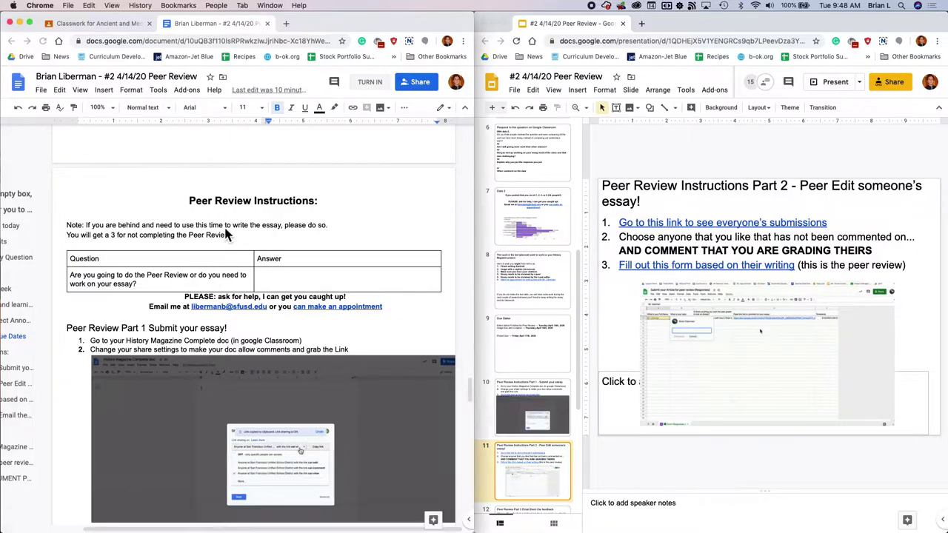
pyautogui.moveTo(231, 235); pyautogui.dragTo(15, 225)
pyautogui.press('super+c')
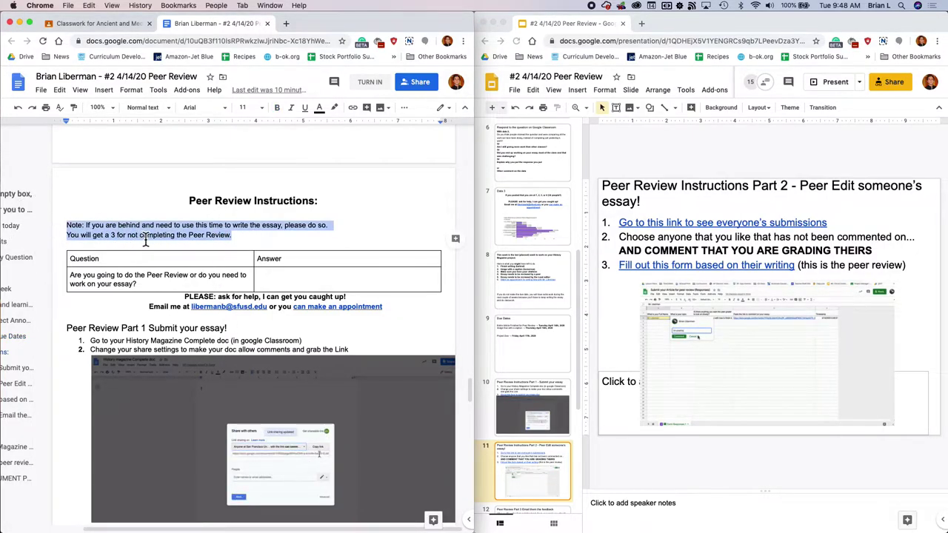
# Insert a new slide directly after the Due Dates slide in the presentation
pyautogui.click(514, 299)
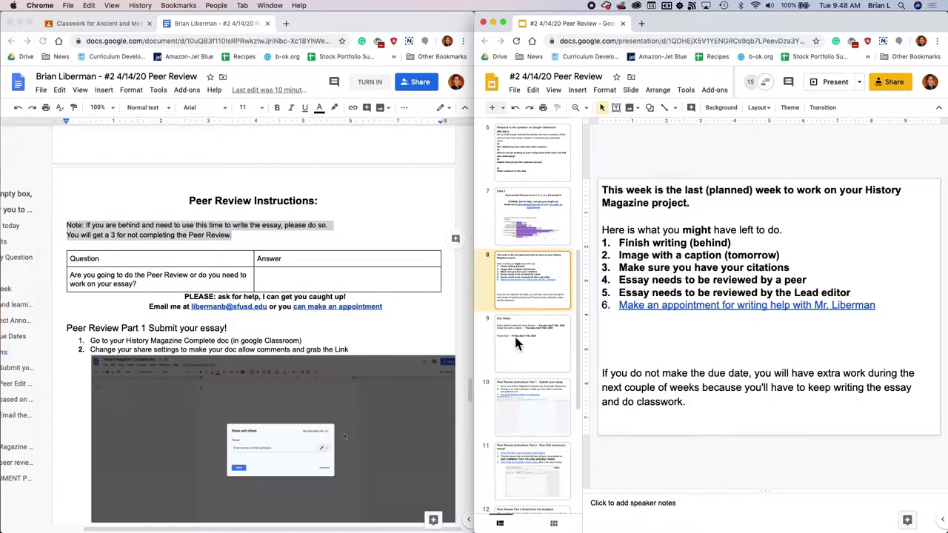
pyautogui.click(516, 342)
pyautogui.click(492, 107)
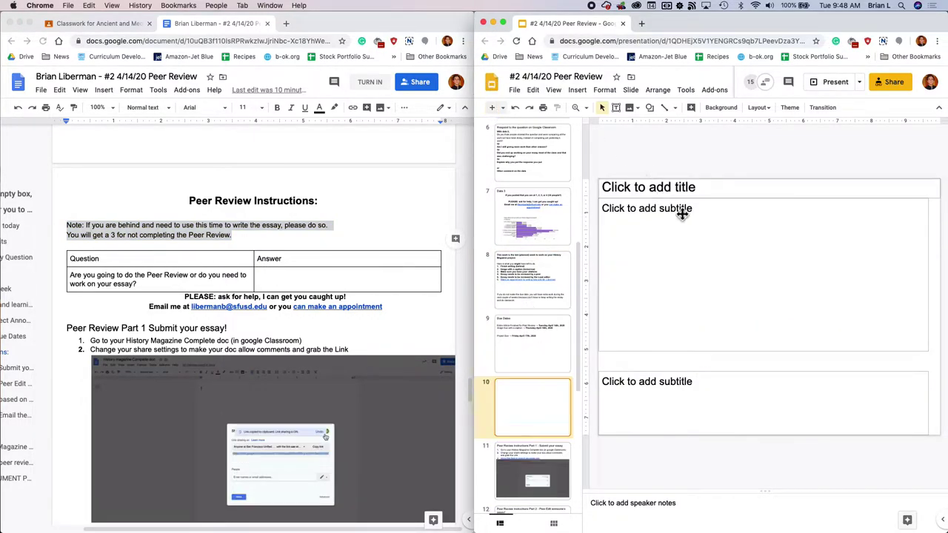
# Paste the copied note into the new slide's large subtitle box and set its font size to 24
pyautogui.click(675, 217)
pyautogui.press('super+v')
pyautogui.press('super+z')
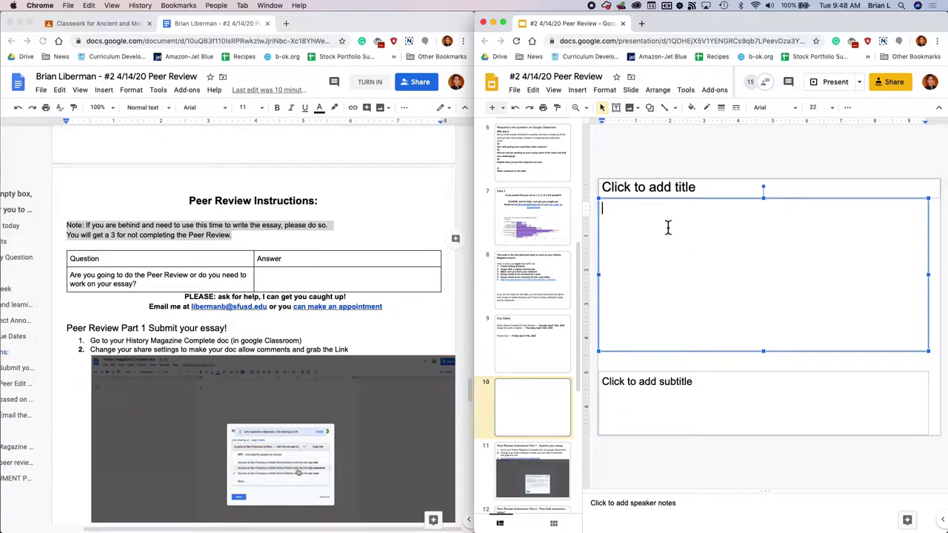
pyautogui.press('super+v')
pyautogui.press('super+a')
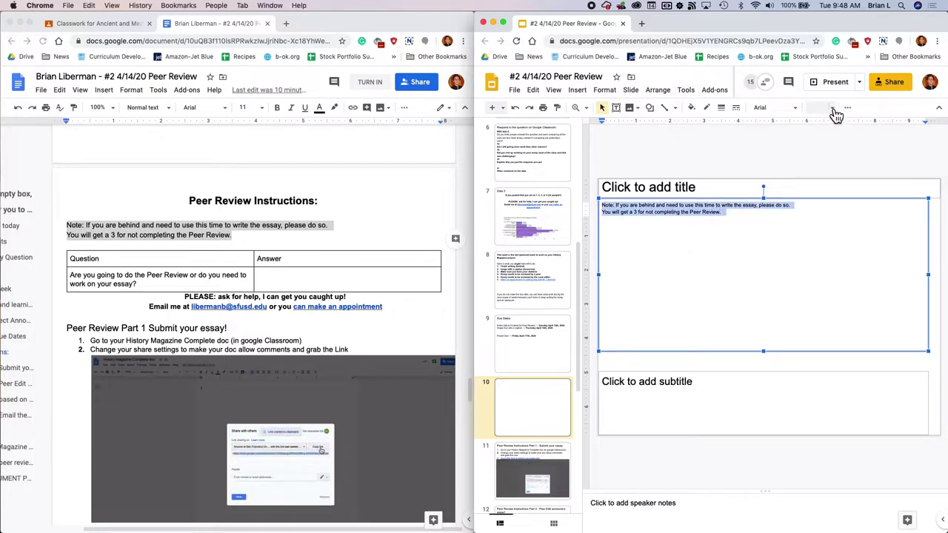
pyautogui.click(834, 112)
pyautogui.click(826, 269)
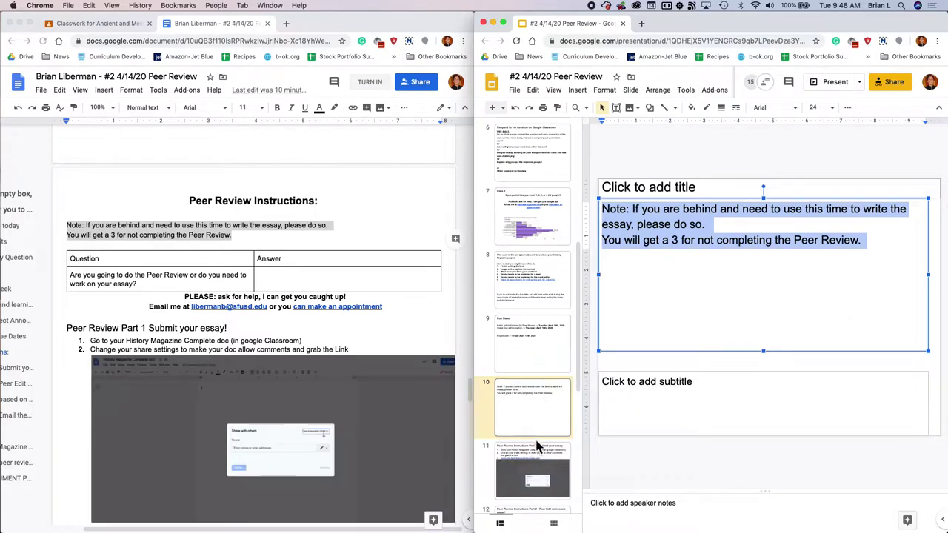
# Look over the peer review slides and open the "Go to this link to see everyone's submissions" link on the Part 2 slide
pyautogui.click(539, 447)
pyautogui.scroll(-3, 542, 448)
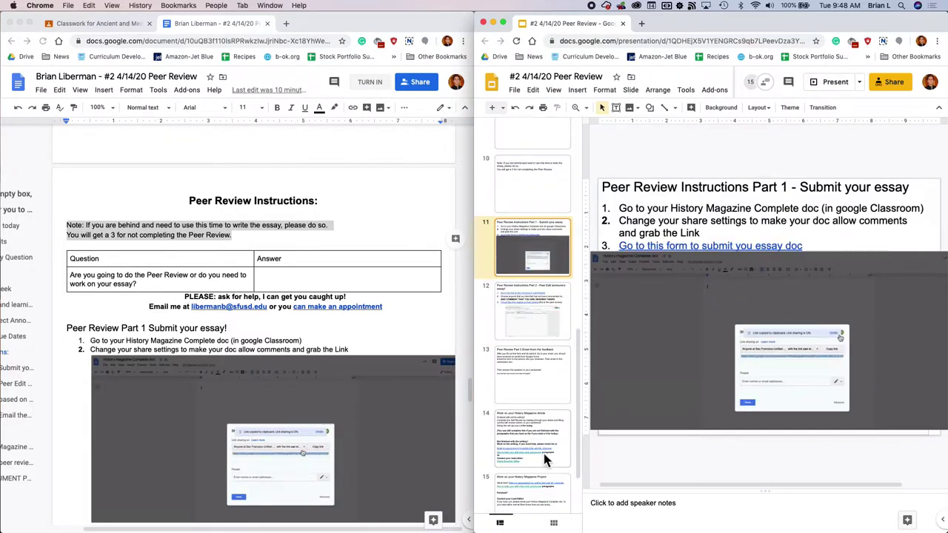
pyautogui.click(497, 313)
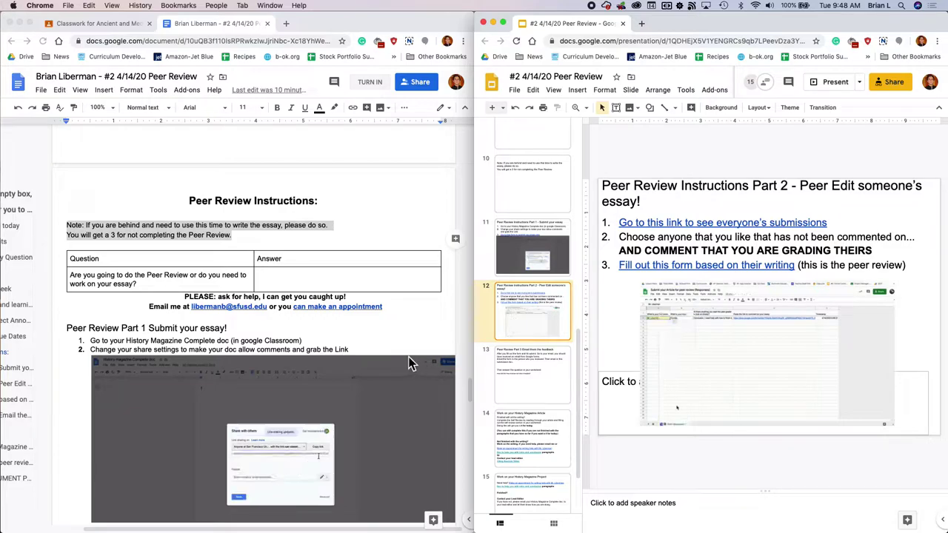
pyautogui.scroll(-3, 412, 363)
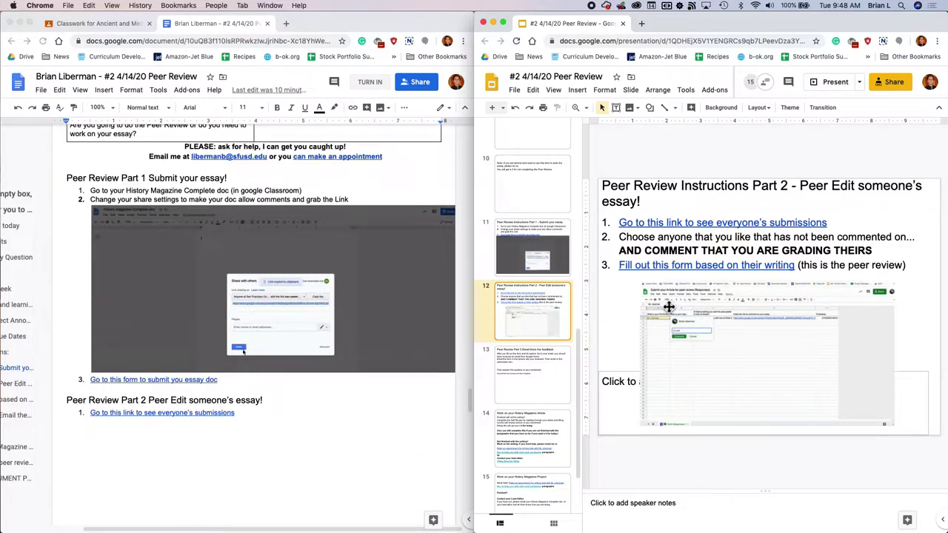
pyautogui.press('Down')
pyautogui.scroll(-1, 260, 320)
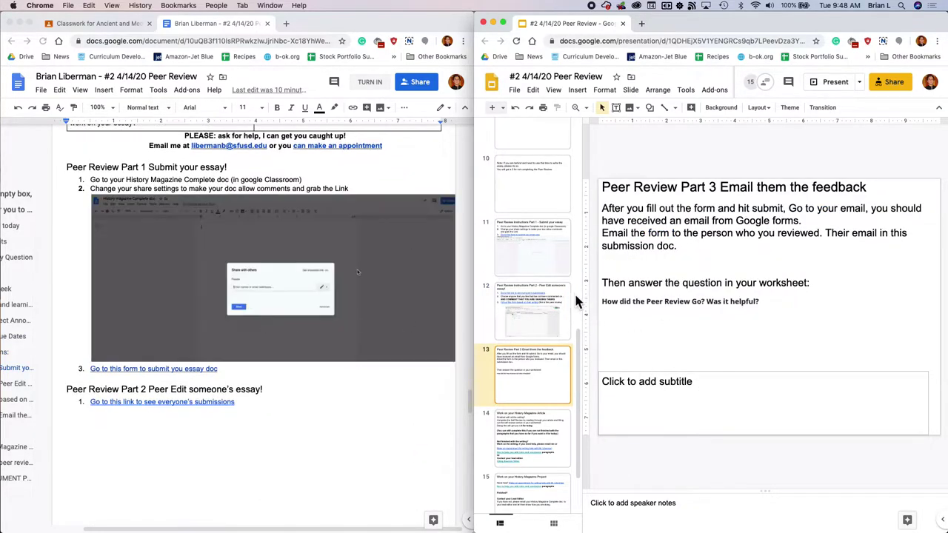
pyautogui.click(552, 318)
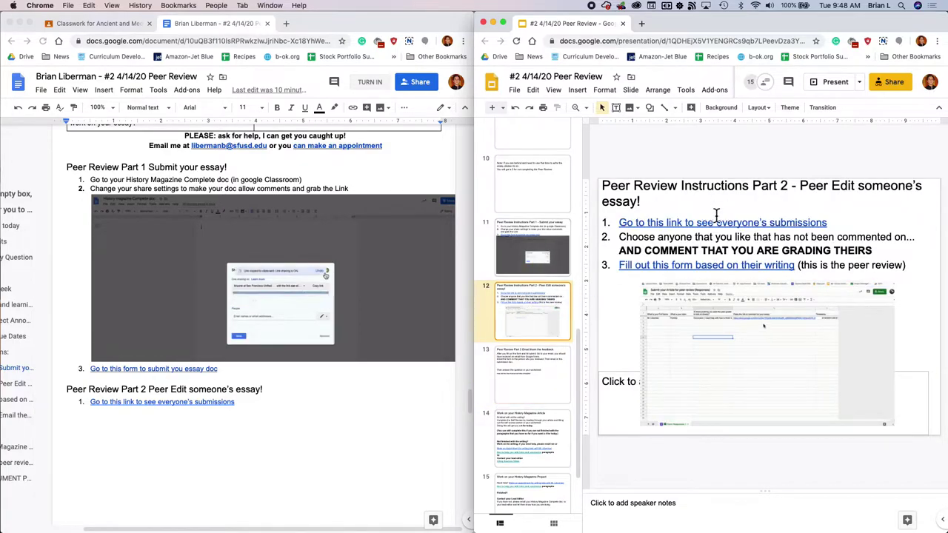
pyautogui.click(626, 228)
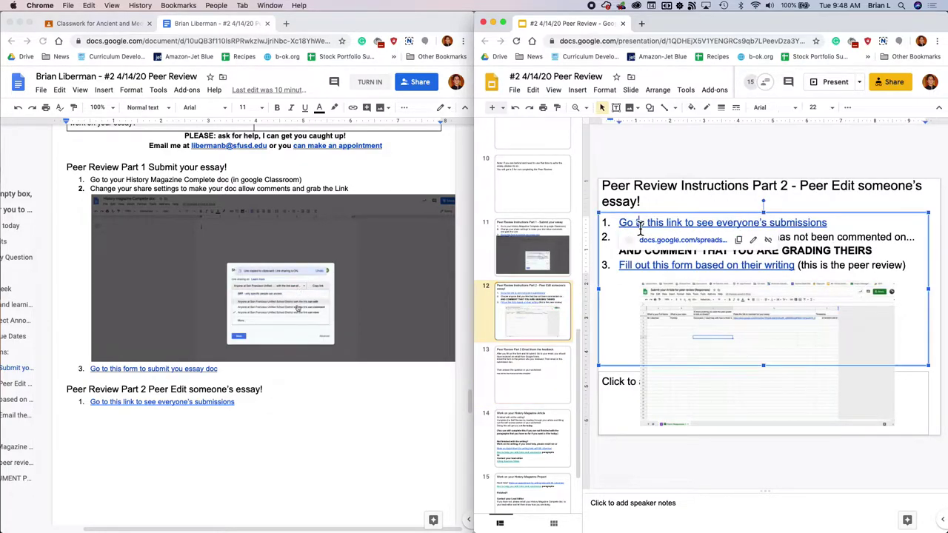
pyautogui.click(657, 247)
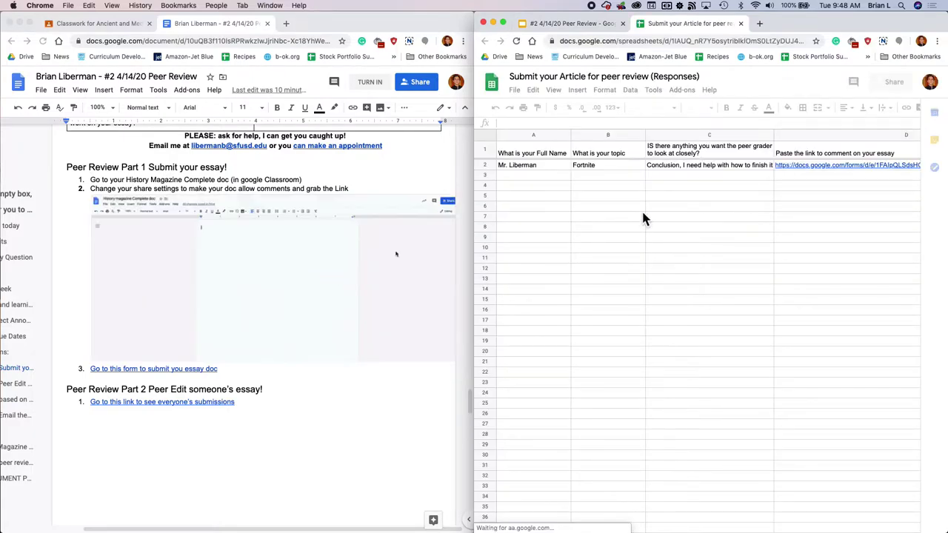
# Examine the first submission's name, topic and requested focus, including the comment attached to the name cell
pyautogui.click(541, 167)
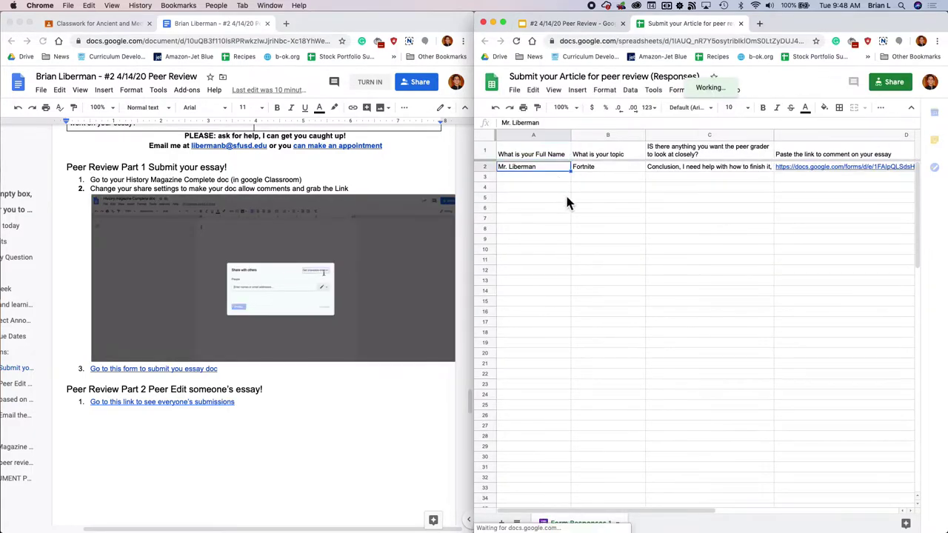
pyautogui.click(595, 169)
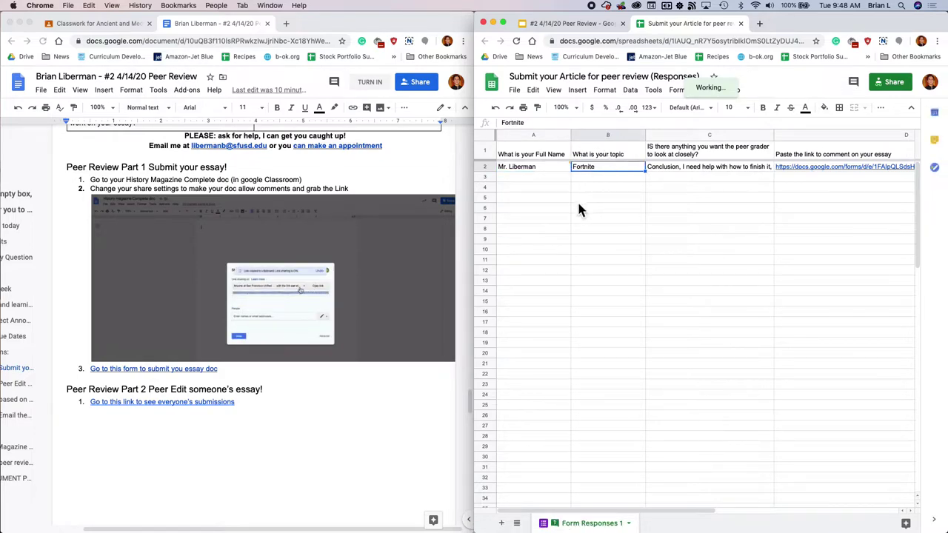
pyautogui.click(564, 168)
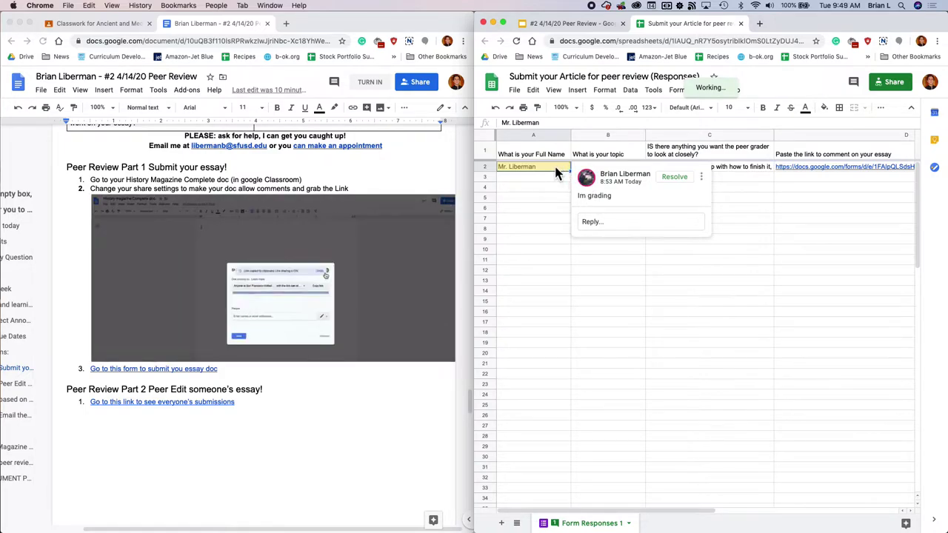
pyautogui.click(720, 204)
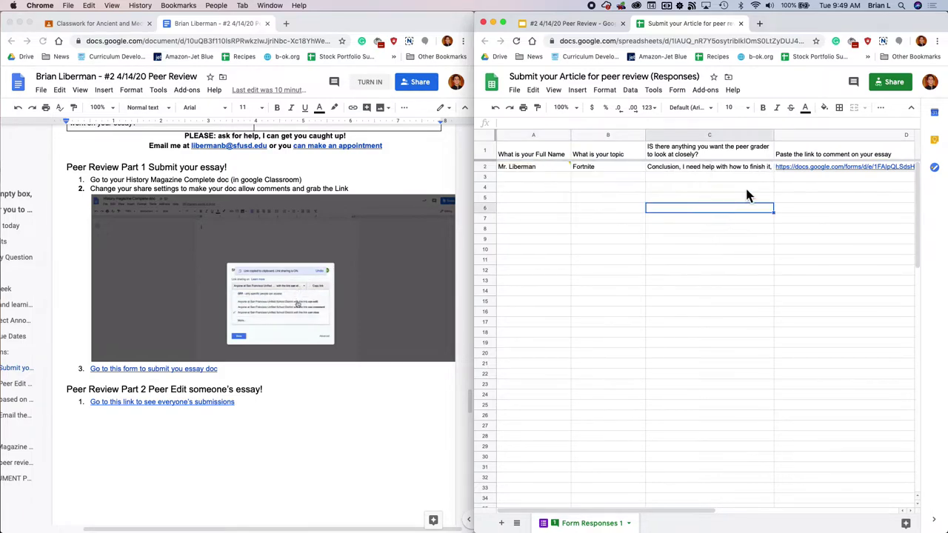
pyautogui.click(747, 181)
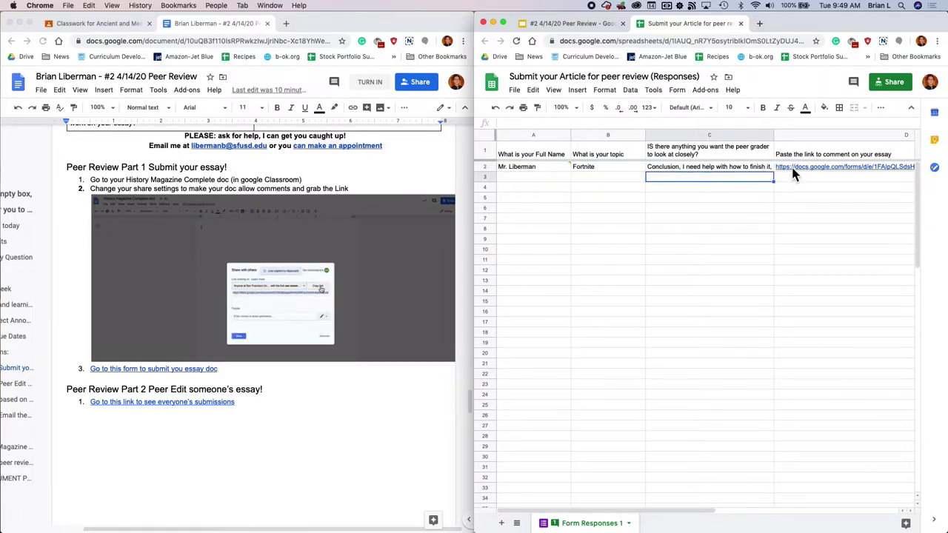
# Look up the Comment option for cell A3 without adding a comment
pyautogui.click(532, 177)
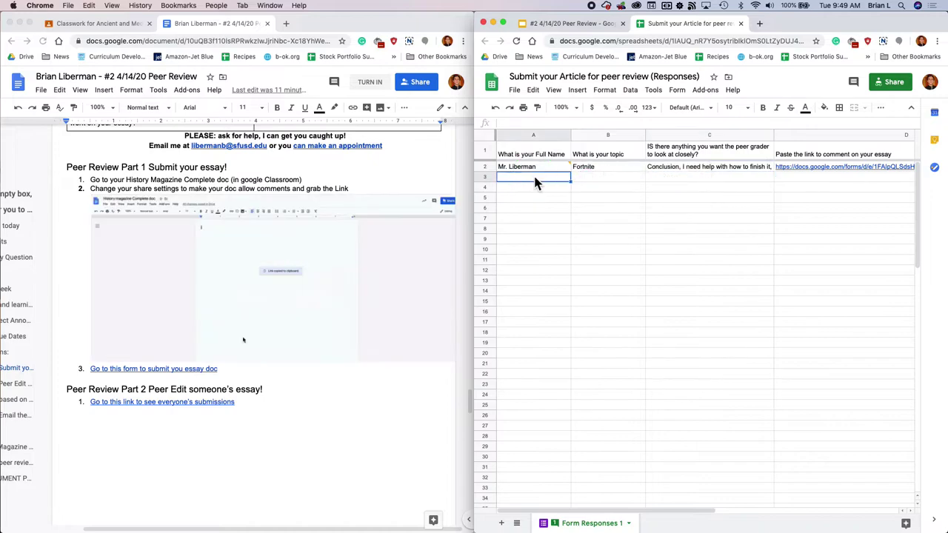
pyautogui.rightClick(526, 179)
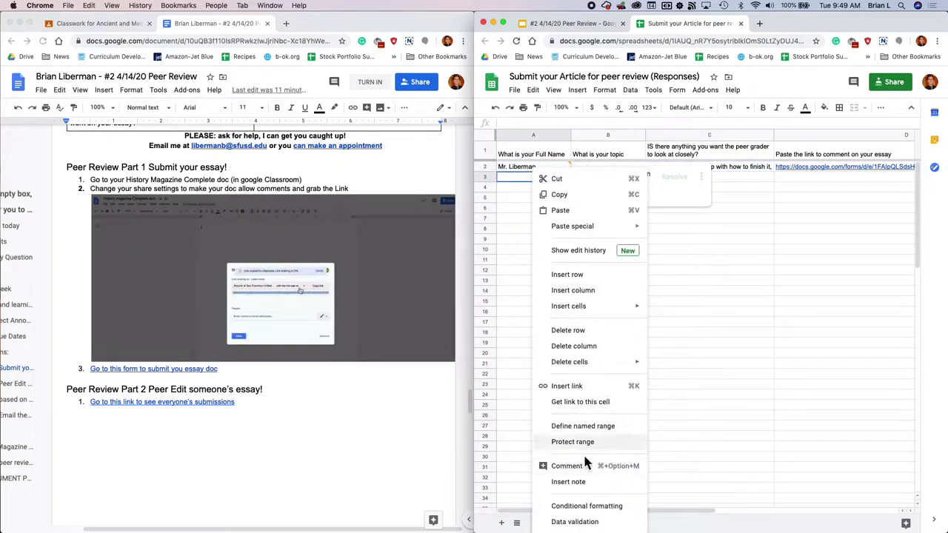
pyautogui.press('Escape')
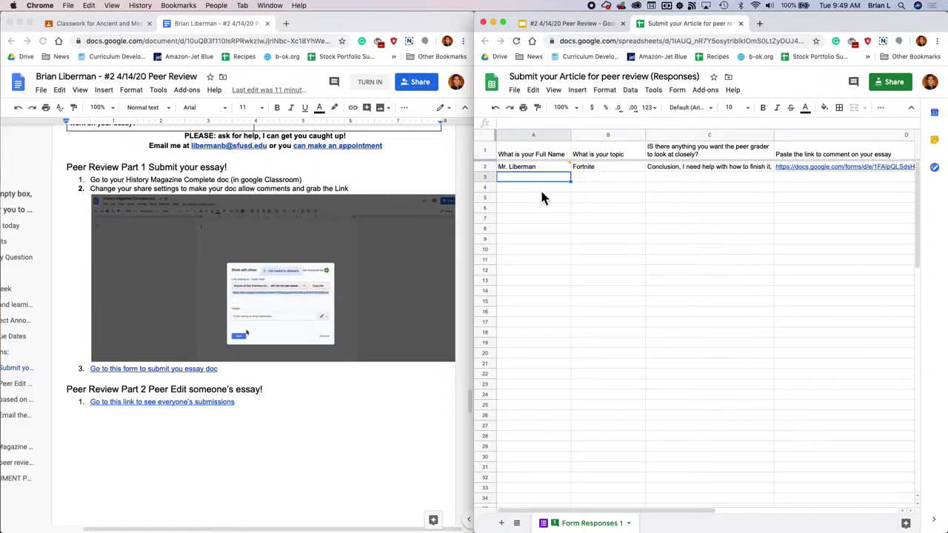
# Try to open the essay link in the first submission, close its tab, and return to the Peer Review presentation
pyautogui.click(778, 168)
pyautogui.click(796, 185)
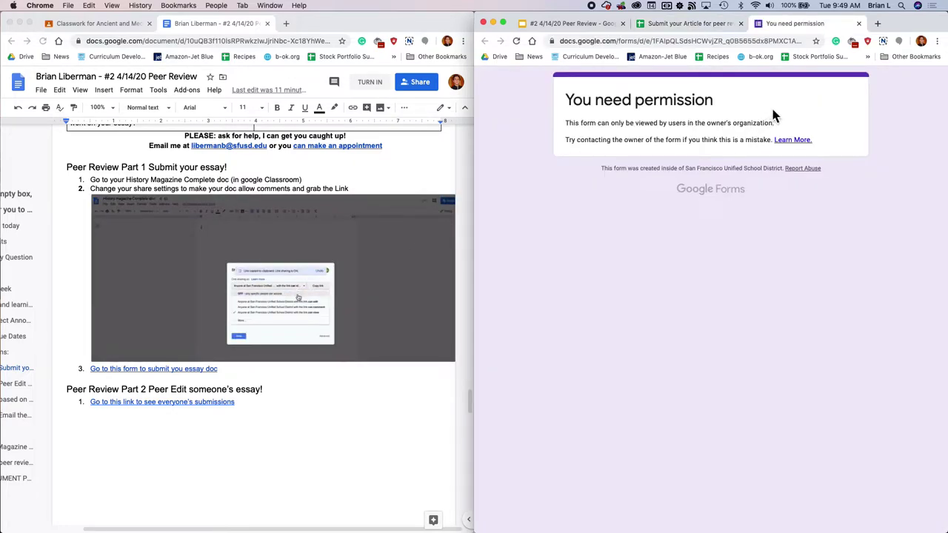
pyautogui.press('super+w')
pyautogui.click(571, 23)
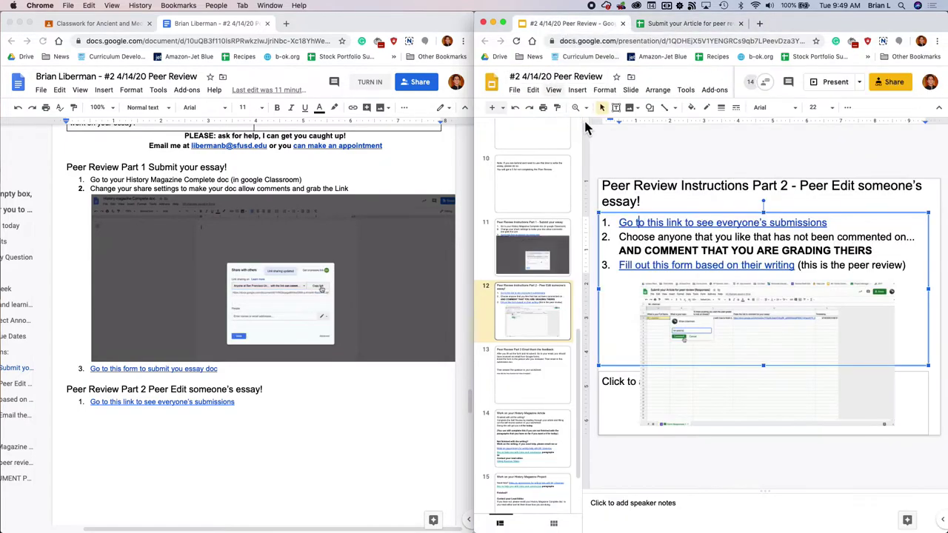
# Try to open the "Fill out this form based on their writing" link on the Part 2 slide
pyautogui.scroll(-1, 551, 333)
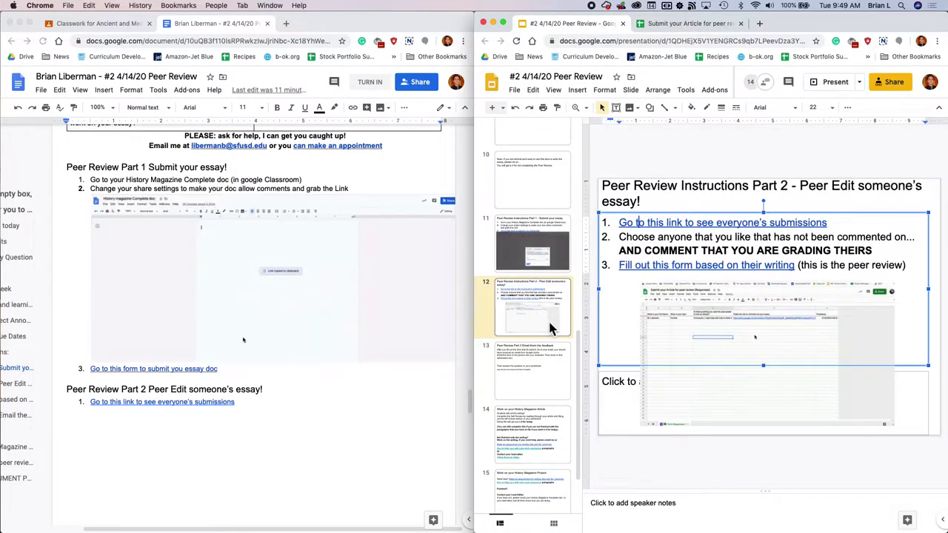
pyautogui.click(670, 266)
pyautogui.click(677, 291)
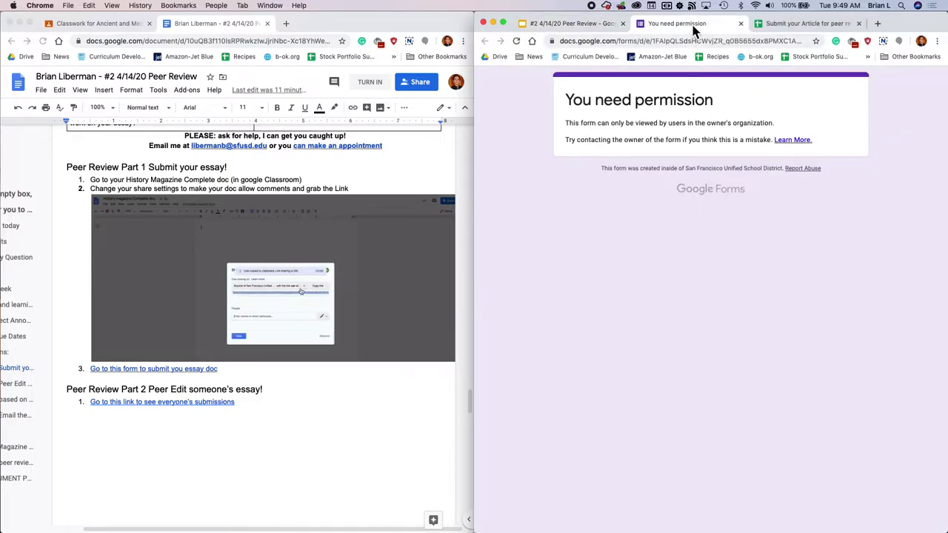
pyautogui.click(681, 40)
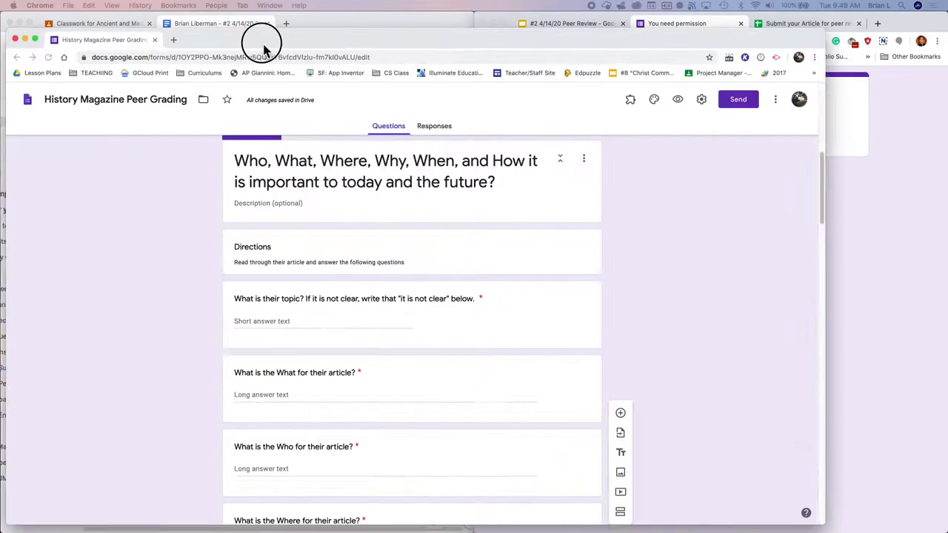
# Enlarge the History Magazine Peer Grading form window and show the start of its first section
pyautogui.moveTo(258, 38); pyautogui.dragTo(525, 24)
pyautogui.doubleClick(586, 26)
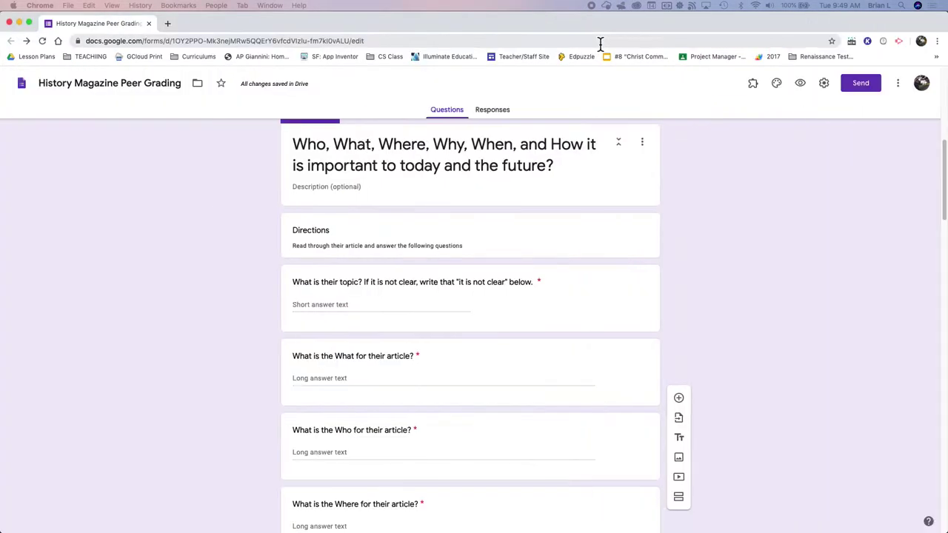
pyautogui.scroll(5, 633, 196)
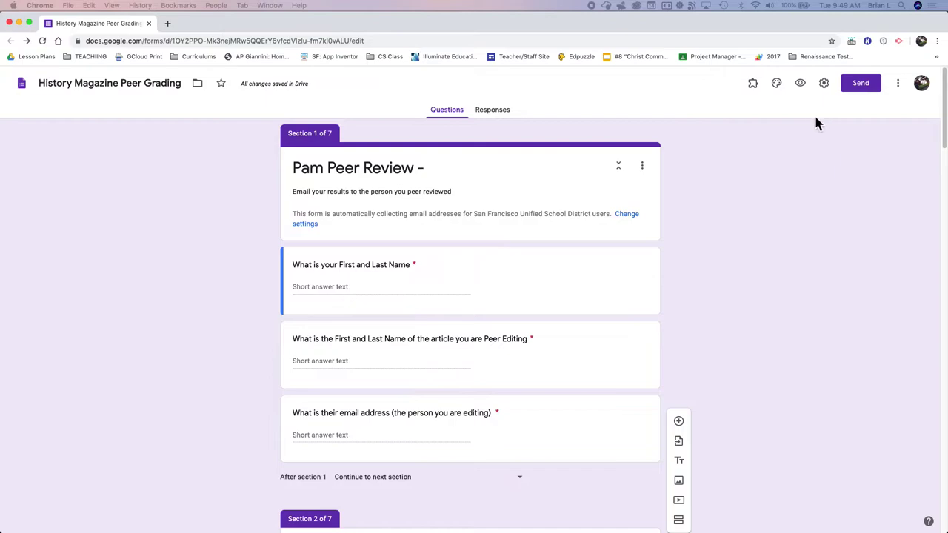
# Review the name and email address questions in the first section of the History Magazine Peer Grading form
pyautogui.scroll(-1, 688, 226)
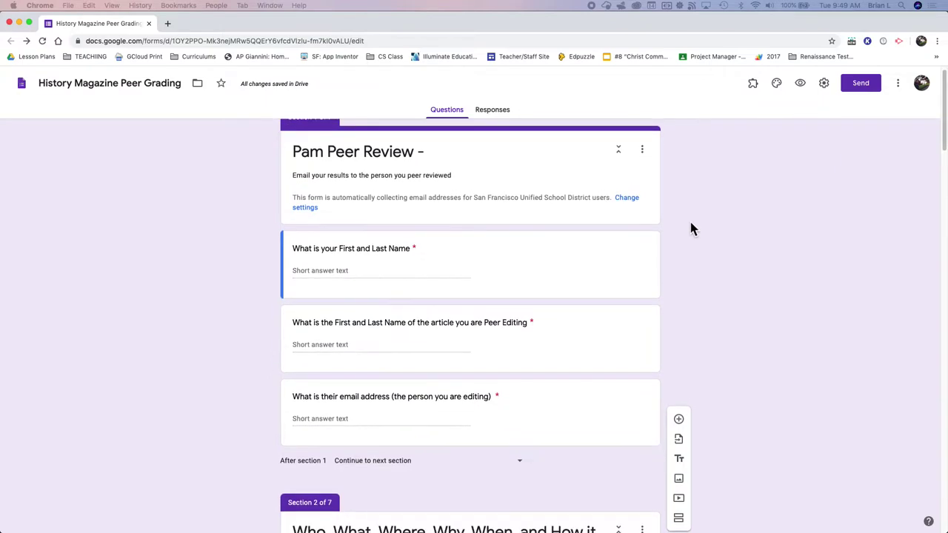
pyautogui.scroll(-1, 455, 290)
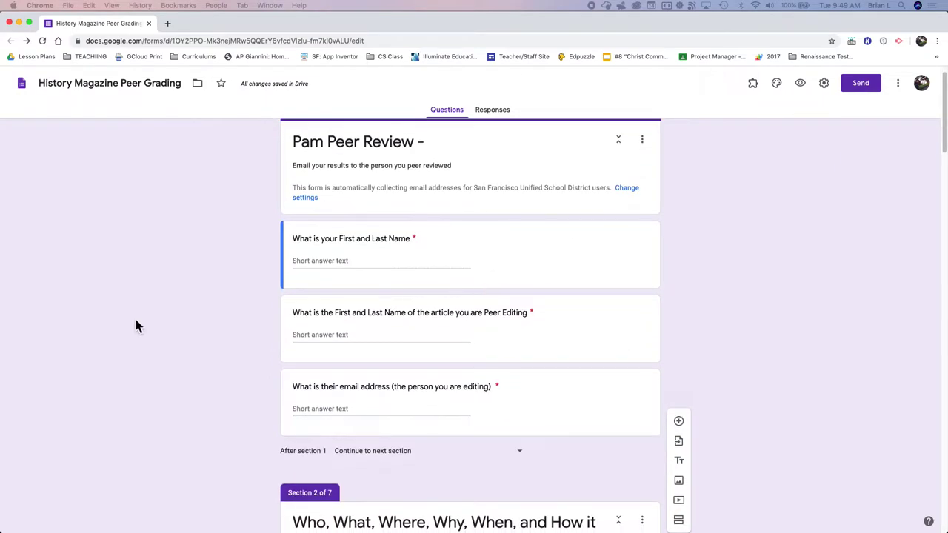
pyautogui.scroll(-3, 538, 355)
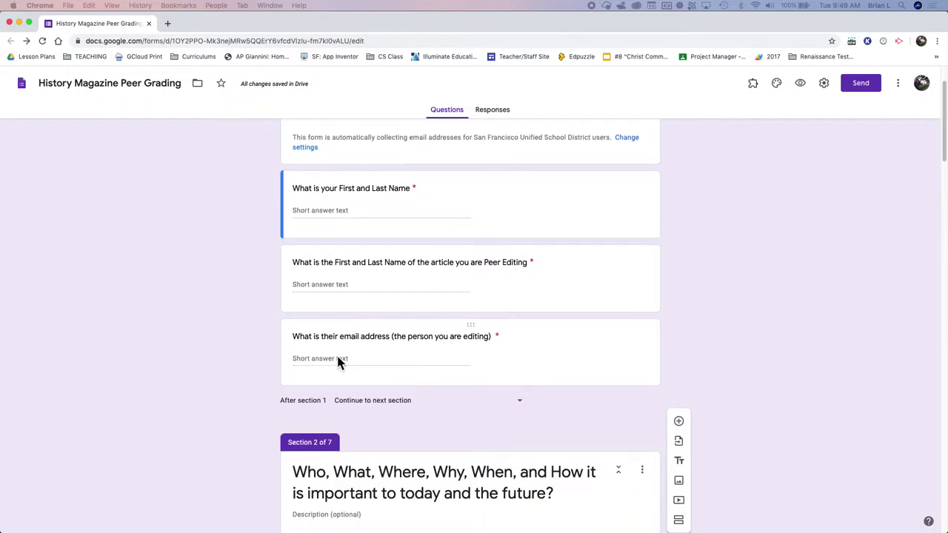
pyautogui.scroll(-2, 441, 361)
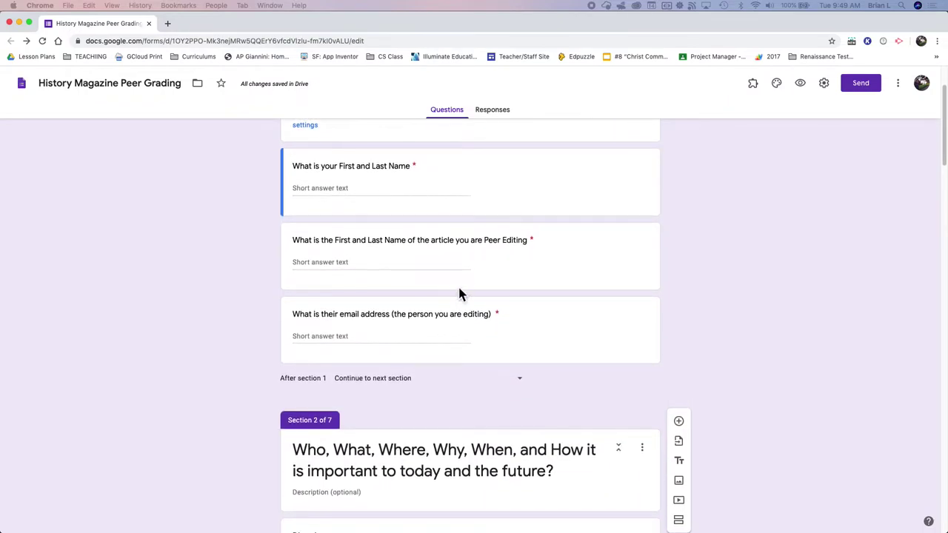
# Move the grading form window out of the way and examine the Email Address column in the article submission responses sheet
pyautogui.moveTo(407, 22); pyautogui.dragTo(323, 443)
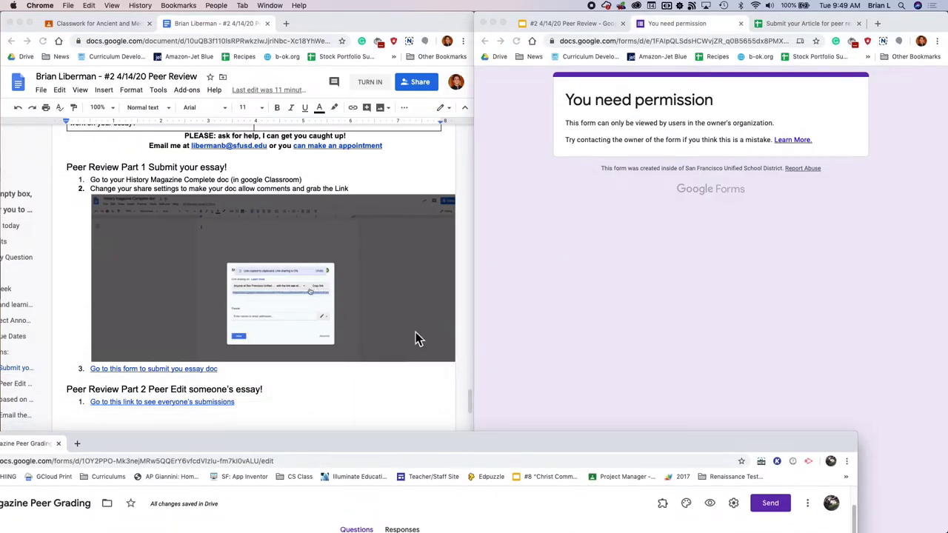
pyautogui.click(804, 23)
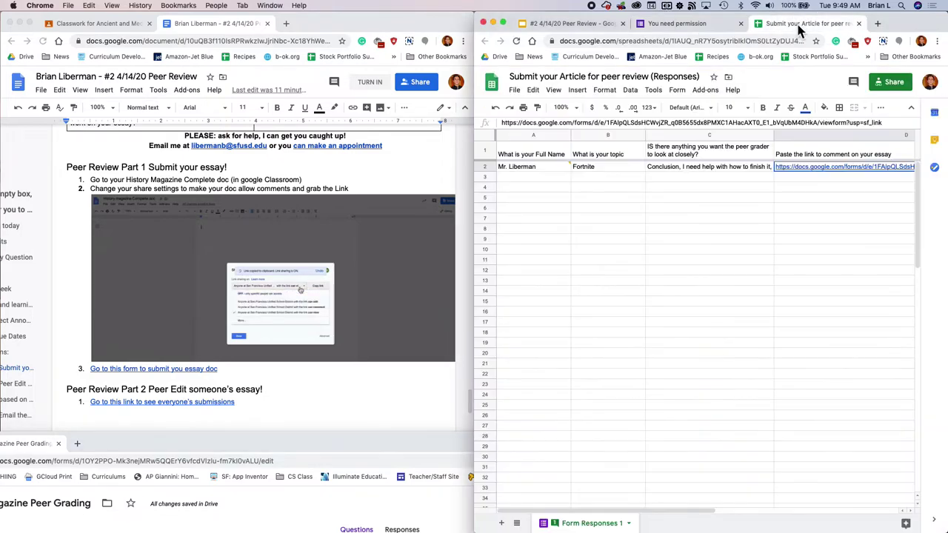
pyautogui.moveTo(652, 513); pyautogui.dragTo(758, 518)
pyautogui.click(618, 155)
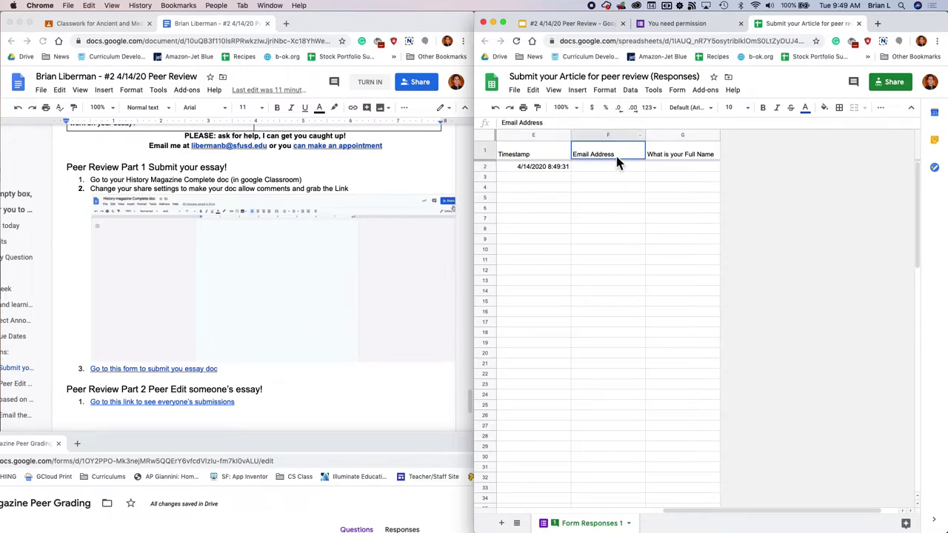
pyautogui.click(613, 169)
pyautogui.moveTo(613, 172); pyautogui.dragTo(614, 189)
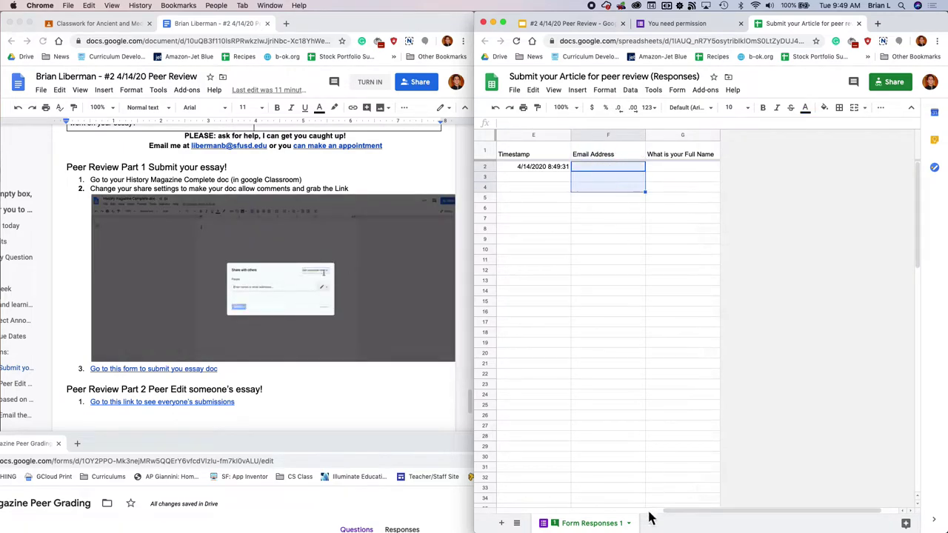
pyautogui.click(681, 517)
pyautogui.moveTo(682, 516); pyautogui.dragTo(487, 491)
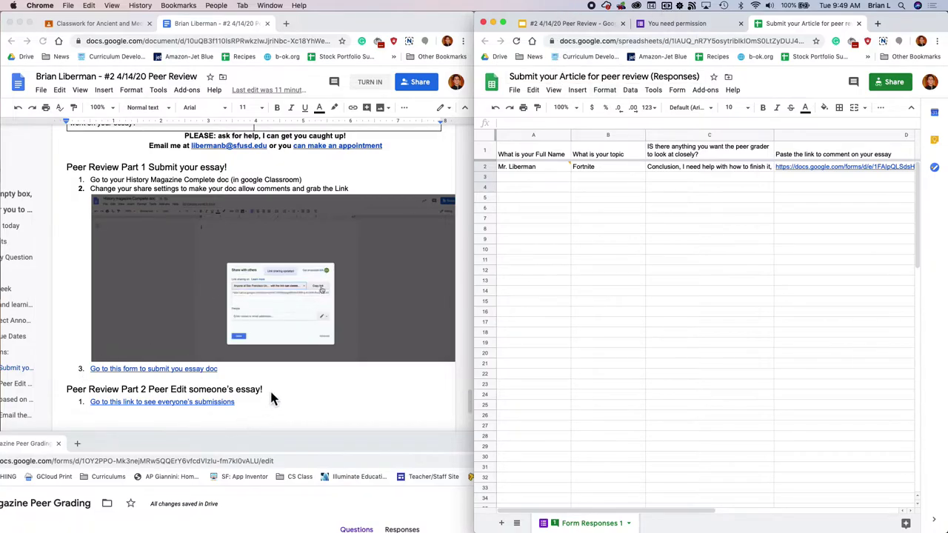
# Bring the History Magazine Peer Grading form window back into full view over the other windows
pyautogui.hotkey('ctrl', 'Up')
pyautogui.click(557, 259)
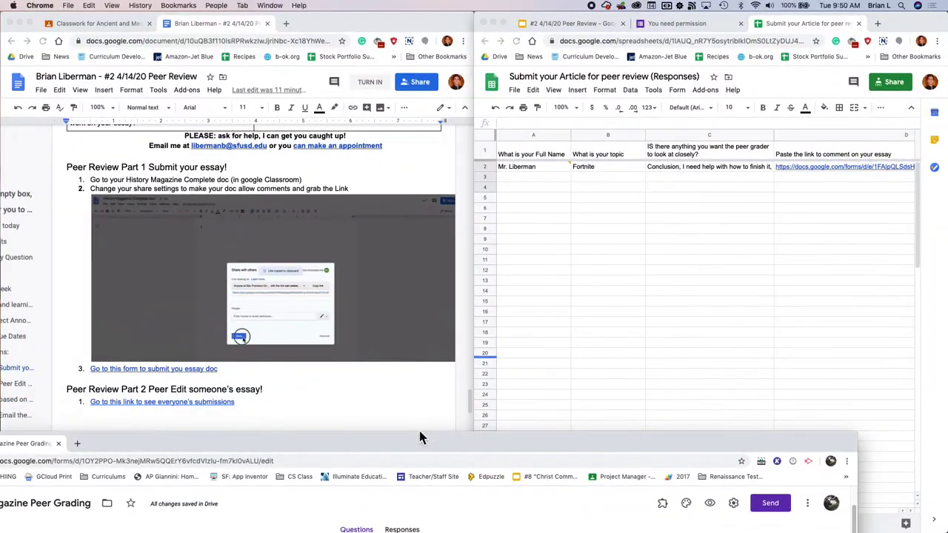
pyautogui.moveTo(419, 428); pyautogui.dragTo(454, 18)
pyautogui.hotkey('ctrl', 'alt', 'Return')
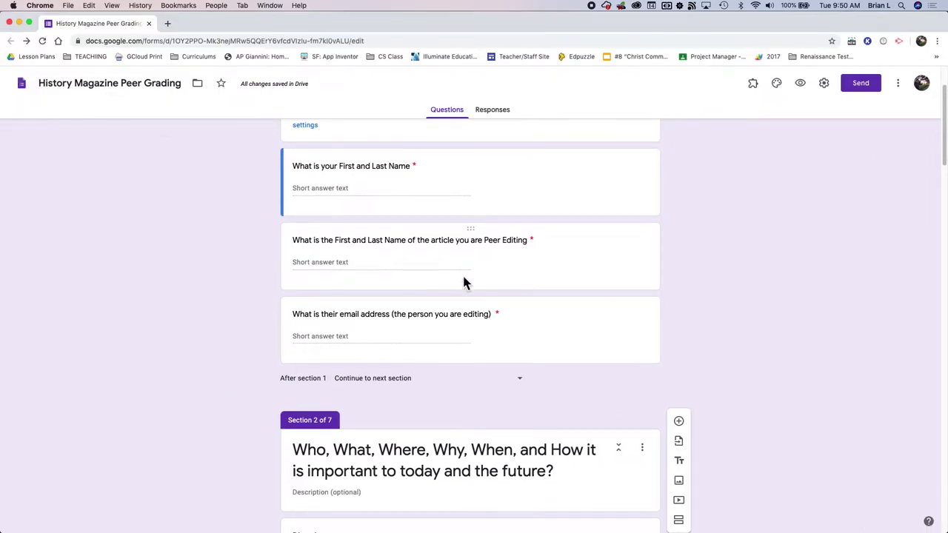
# Go through the opening questions of section 2, selecting the question about the article's topic
pyautogui.scroll(-3, 462, 282)
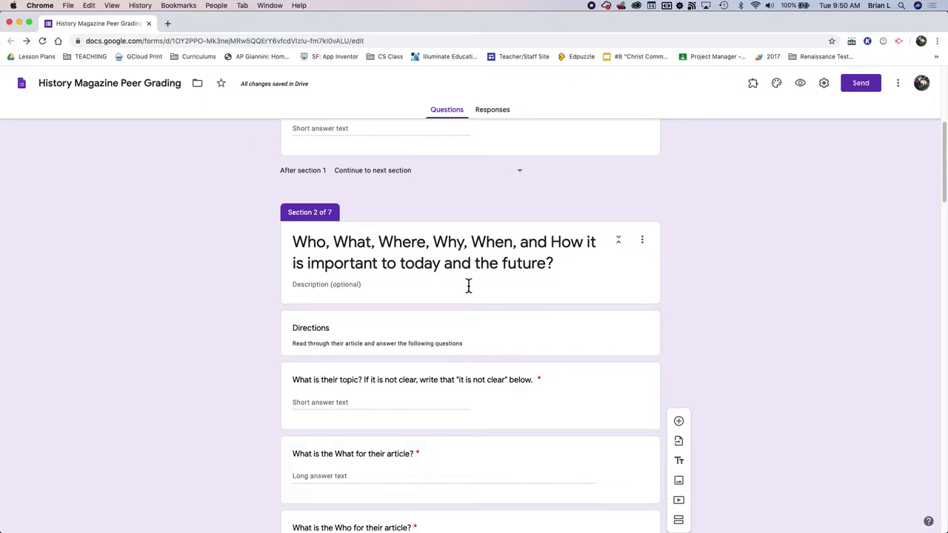
pyautogui.scroll(-1, 469, 286)
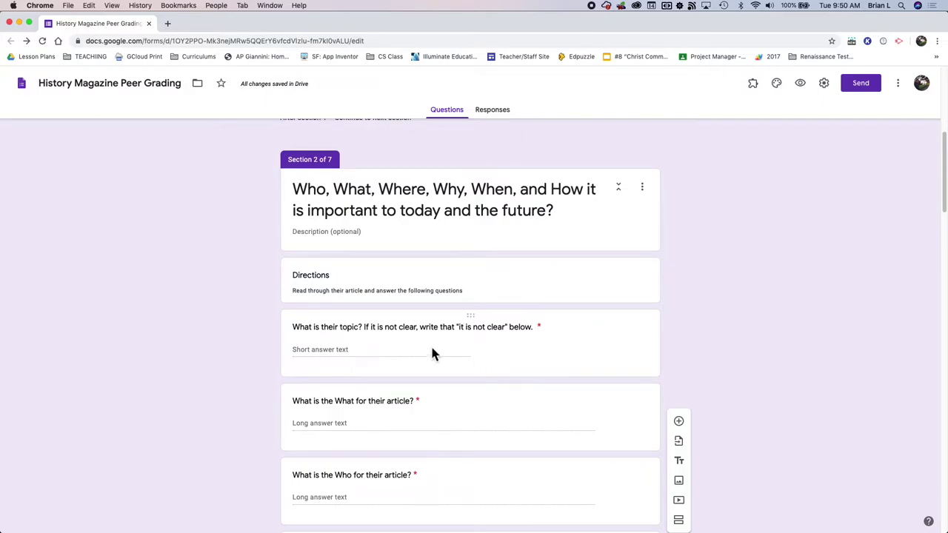
pyautogui.click(433, 354)
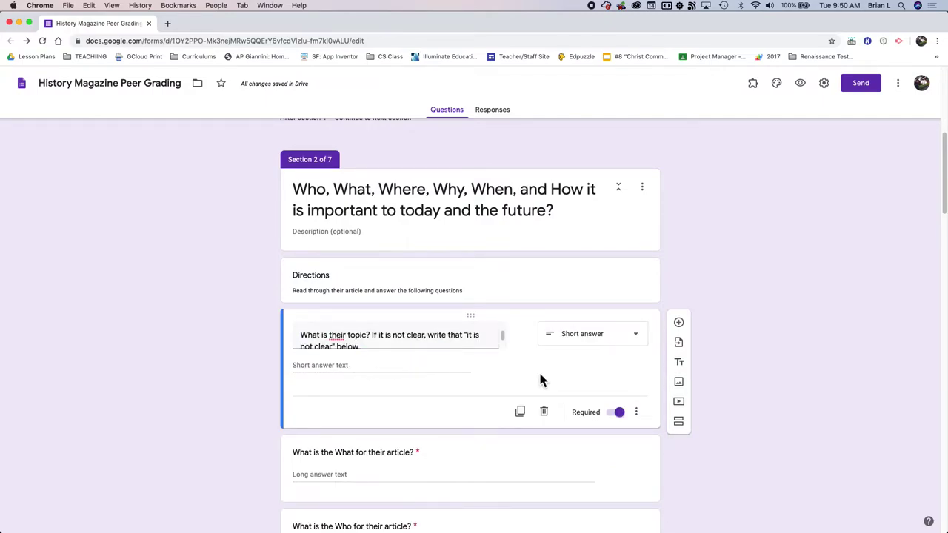
pyautogui.scroll(-2, 564, 531)
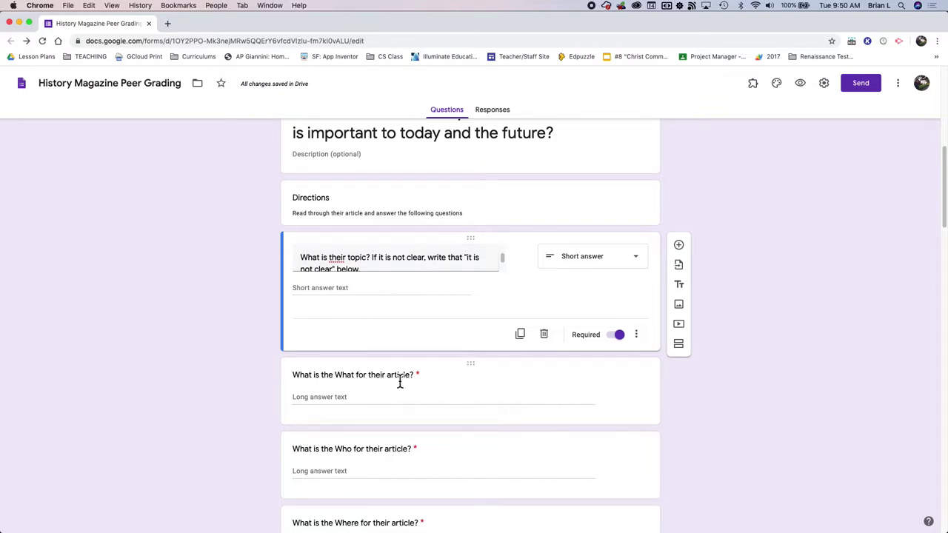
pyautogui.scroll(-1, 453, 397)
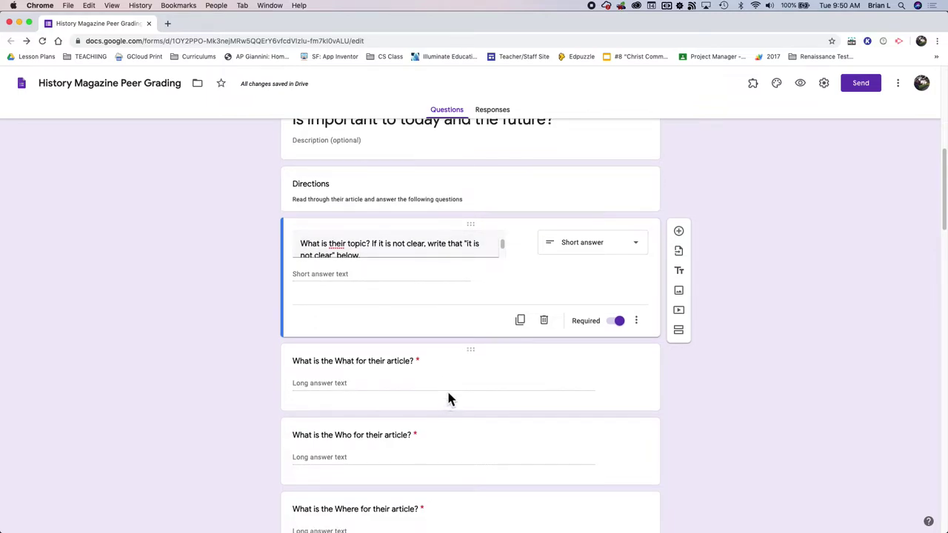
pyautogui.scroll(-2, 445, 404)
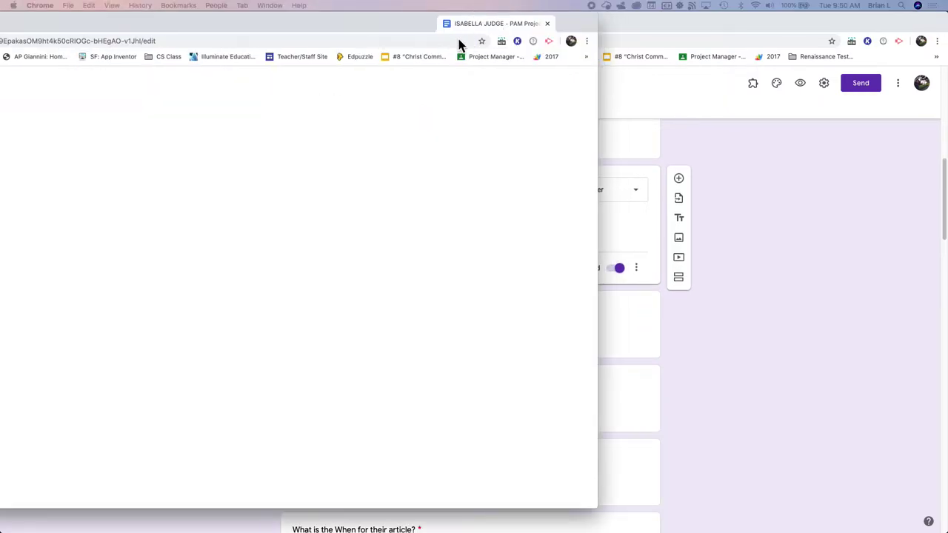
# Attach the PAM Project Submission essay as a tab beside the grading form and highlight its sentence defining painting
pyautogui.moveTo(460, 40); pyautogui.dragTo(426, 59)
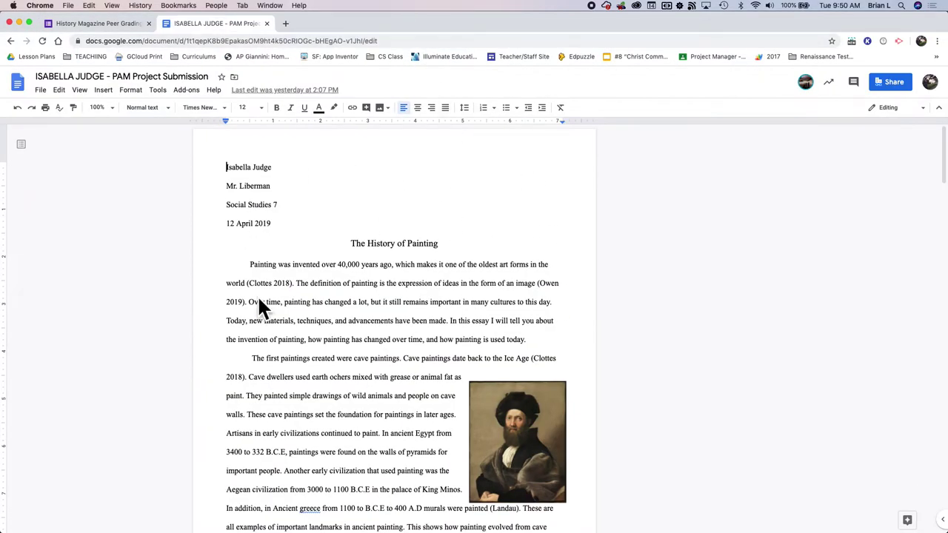
pyautogui.scroll(-2, 355, 282)
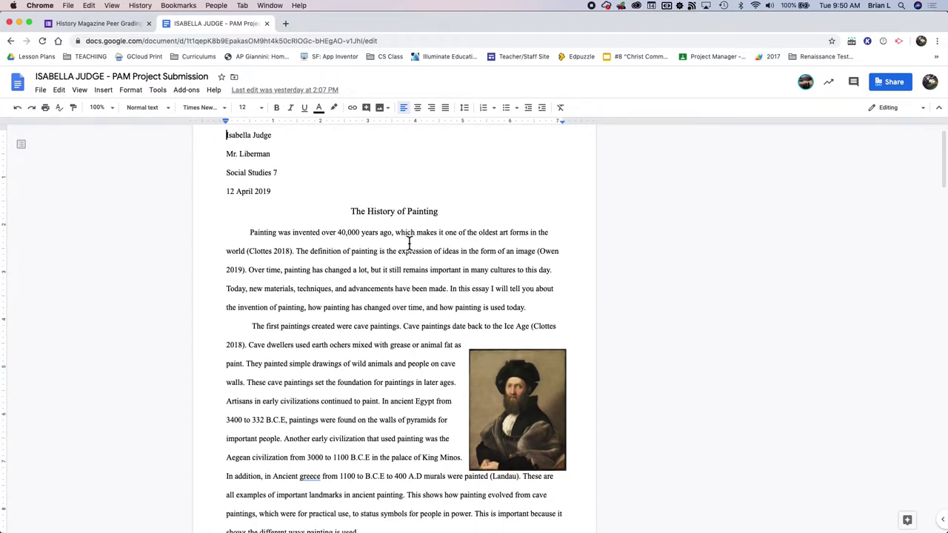
pyautogui.click(346, 251)
pyautogui.moveTo(298, 255)
pyautogui.mouseDown()
pyautogui.moveTo(317, 275)
pyautogui.moveTo(541, 254)
pyautogui.moveTo(532, 254)
pyautogui.mouseUp()
# Compare the form's What, Who and Where questions with the opening paragraphs of the painting essay
pyautogui.click(98, 23)
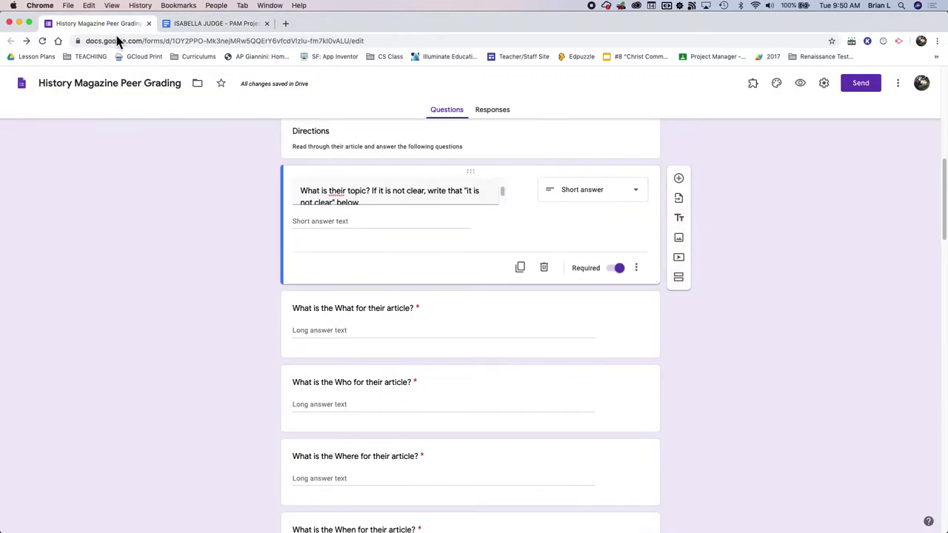
pyautogui.scroll(-2, 457, 330)
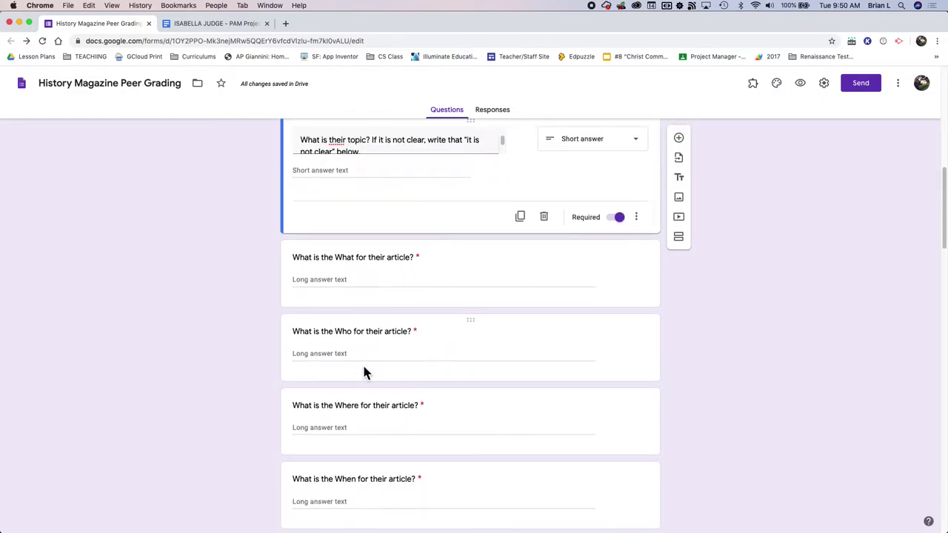
pyautogui.click(190, 23)
pyautogui.scroll(-1, 423, 334)
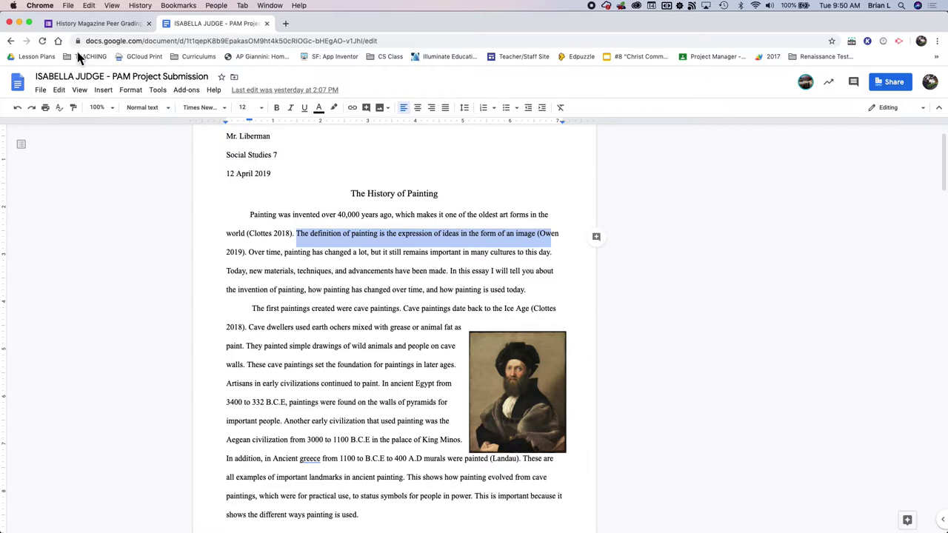
pyautogui.click(99, 23)
pyautogui.scroll(-2, 417, 393)
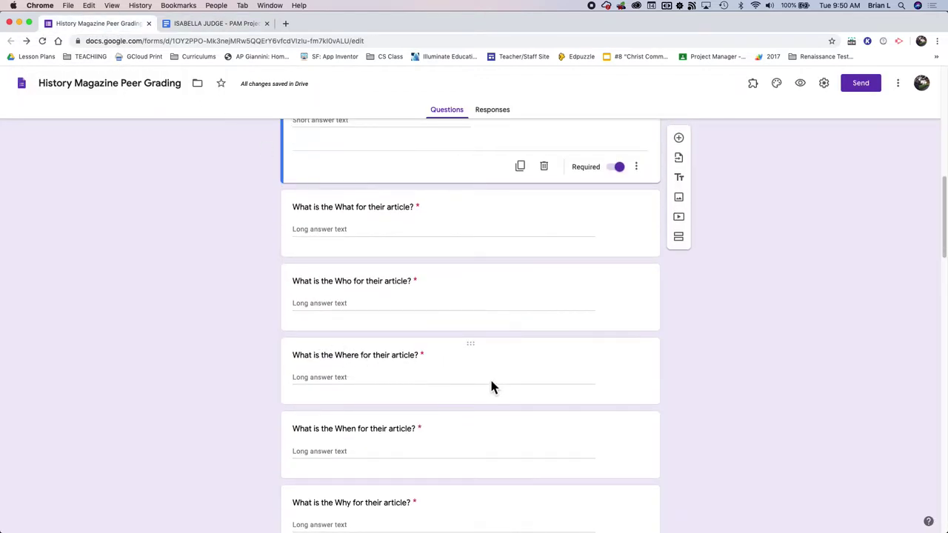
pyautogui.scroll(-2, 375, 324)
# Check the essay against the form's When, Why and importance-to-today questions, ending at the last question of section 2
pyautogui.click(215, 23)
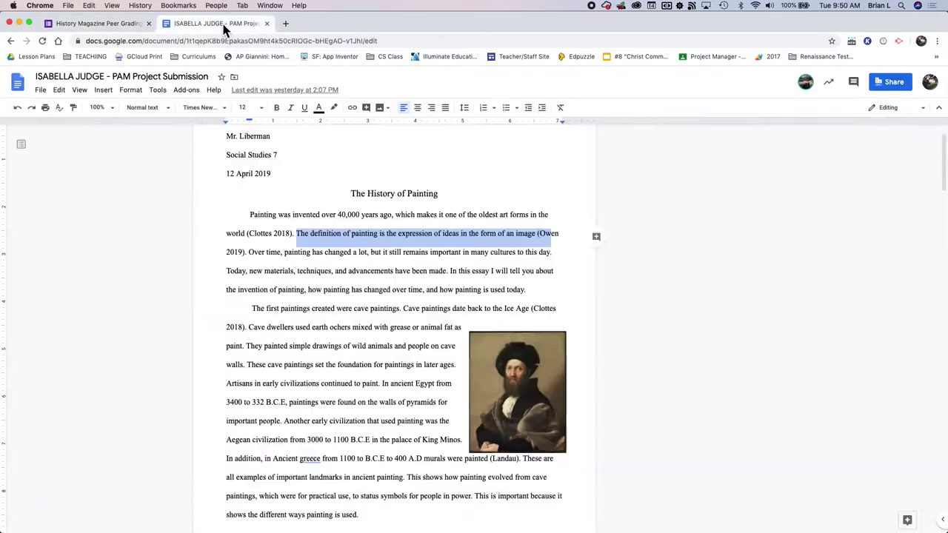
pyautogui.click(117, 21)
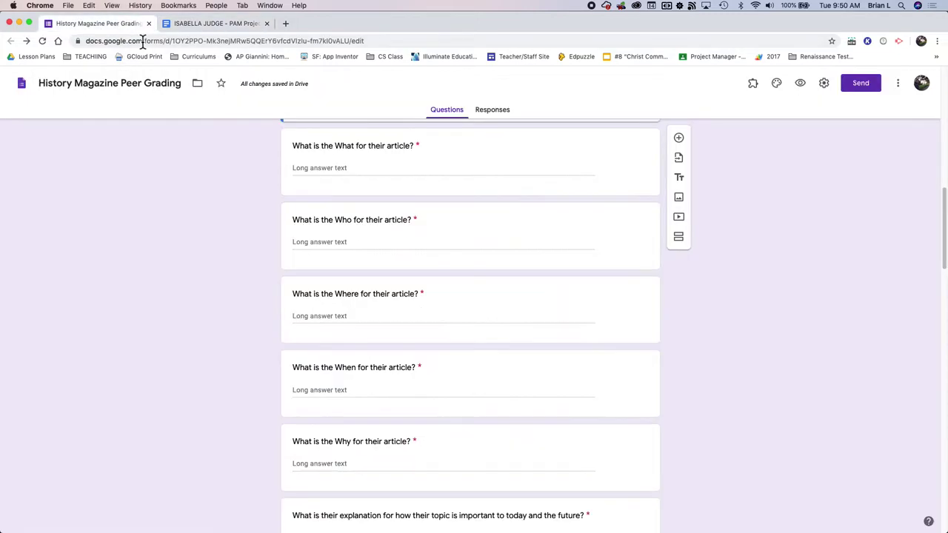
pyautogui.scroll(-4, 499, 405)
pyautogui.click(214, 24)
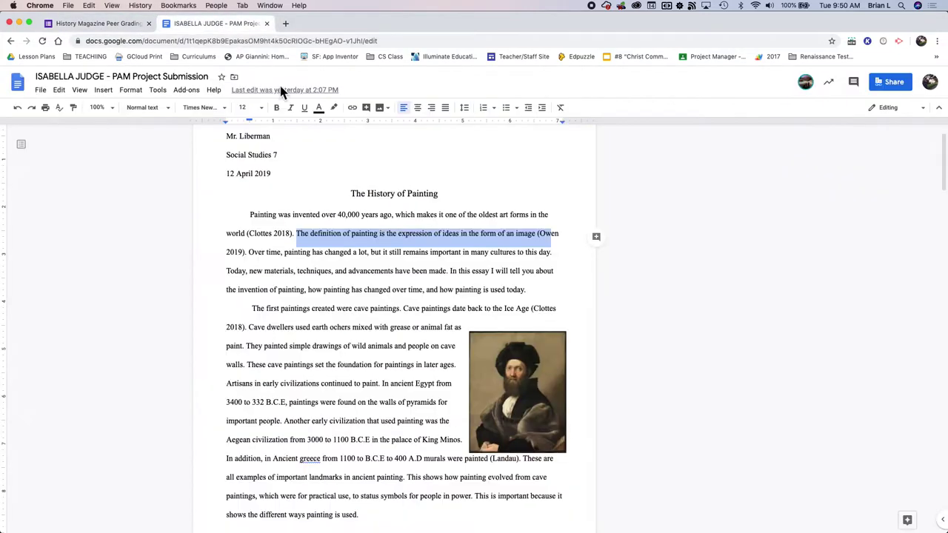
pyautogui.click(102, 24)
pyautogui.scroll(-1, 391, 380)
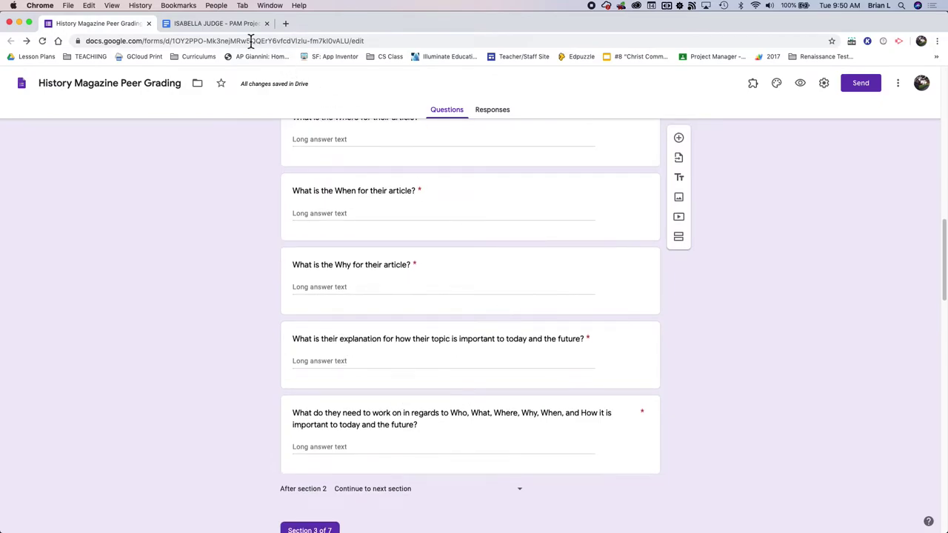
# Find the essay's 19th-century paragraph and highlight its sentence about the camera's invention fueling the decline of impressionism
pyautogui.click(223, 23)
pyautogui.scroll(-5, 605, 357)
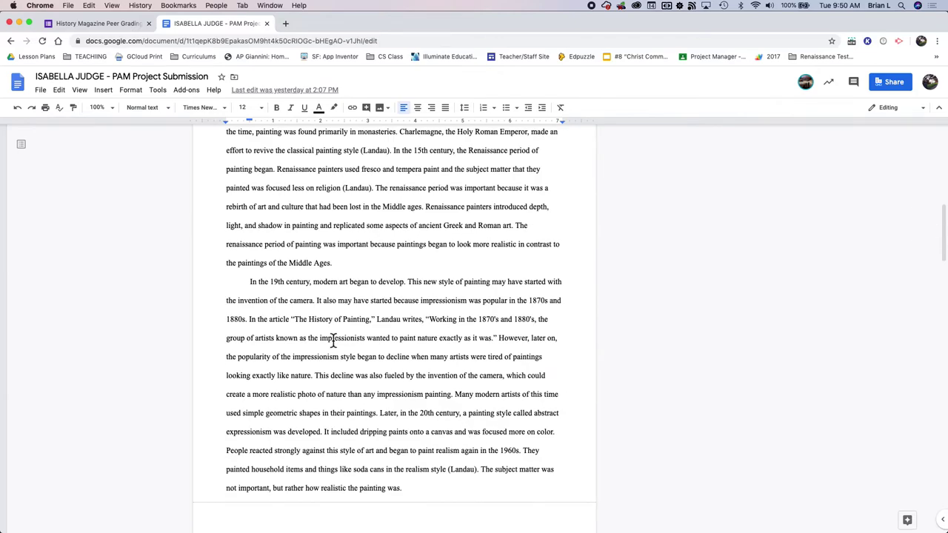
pyautogui.moveTo(289, 287)
pyautogui.mouseDown()
pyautogui.moveTo(442, 514)
pyautogui.moveTo(314, 336)
pyautogui.moveTo(383, 438)
pyautogui.moveTo(337, 365)
pyautogui.mouseUp()
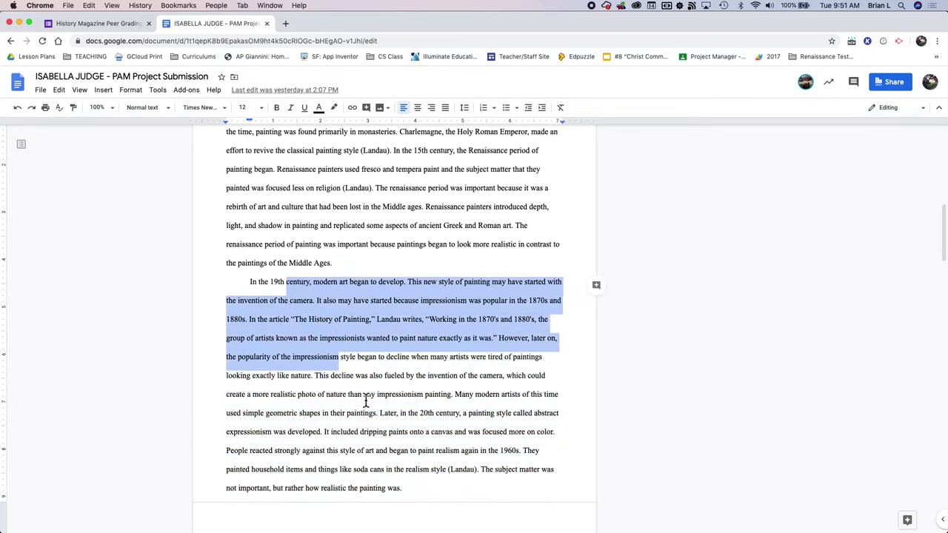
pyautogui.click(394, 439)
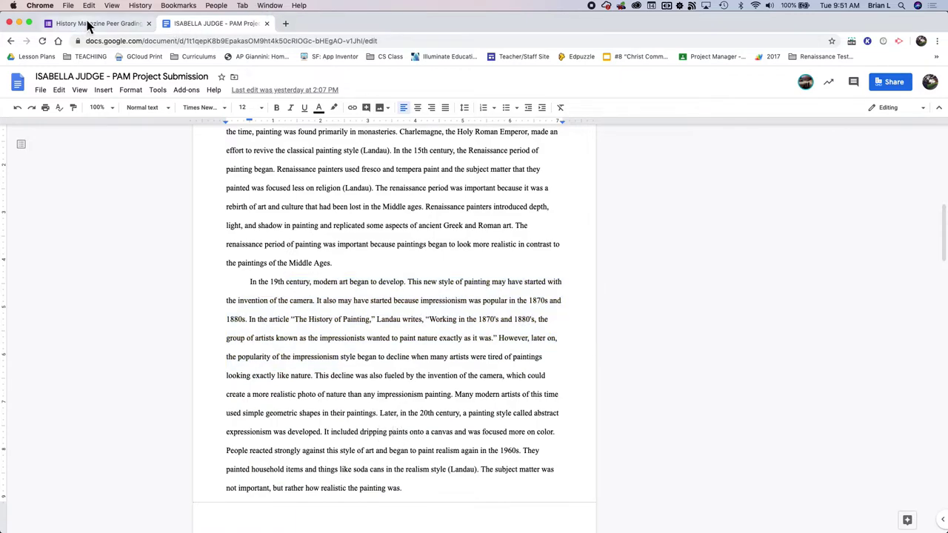
pyautogui.click(383, 378)
pyautogui.moveTo(315, 378)
pyautogui.mouseDown()
pyautogui.moveTo(366, 400)
pyautogui.moveTo(456, 407)
pyautogui.mouseUp()
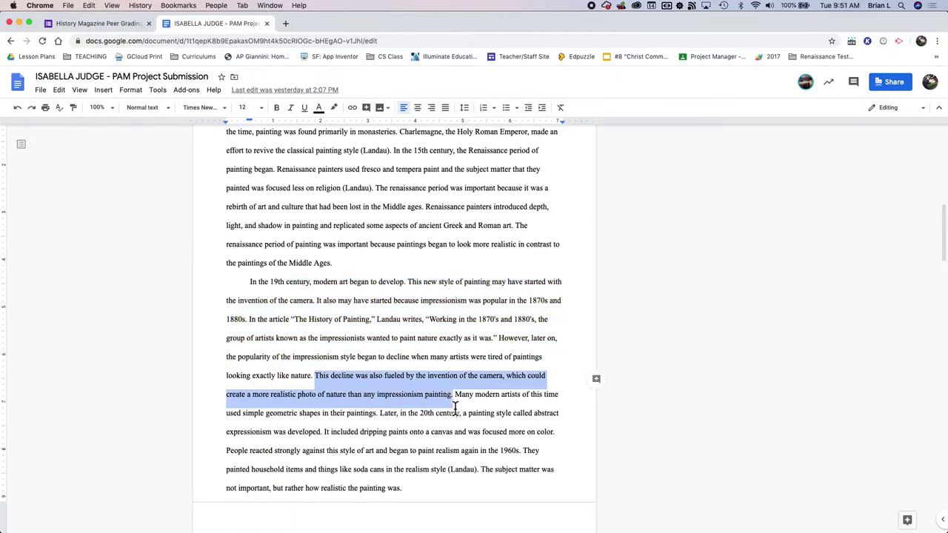
# Return to the grading form and examine the section 2 question on what the writer needs to work on, highlighting its text
pyautogui.click(98, 24)
pyautogui.scroll(-1, 456, 376)
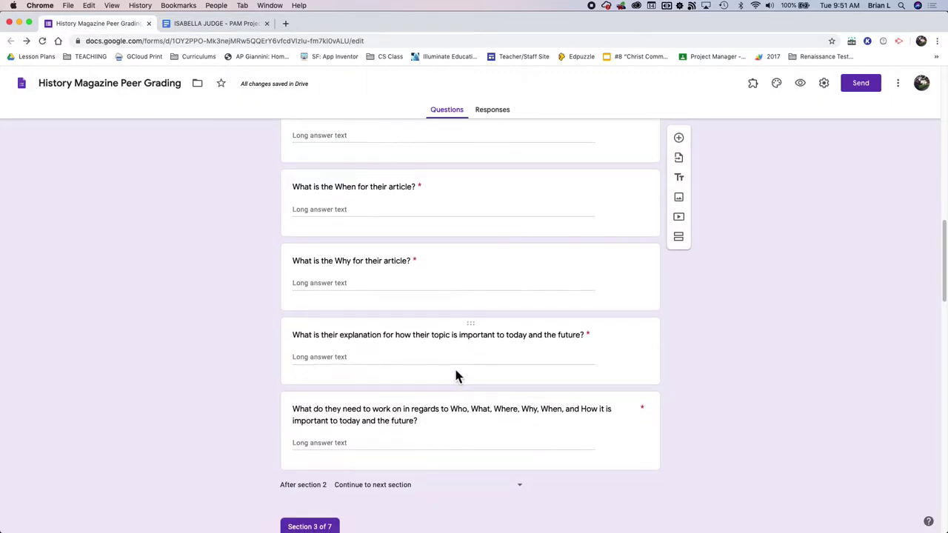
pyautogui.scroll(-5, 496, 393)
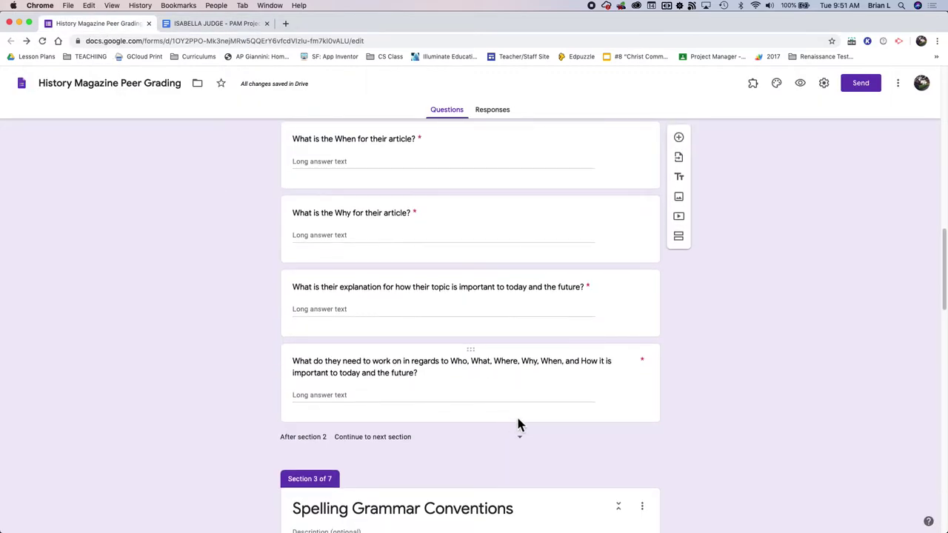
pyautogui.click(339, 340)
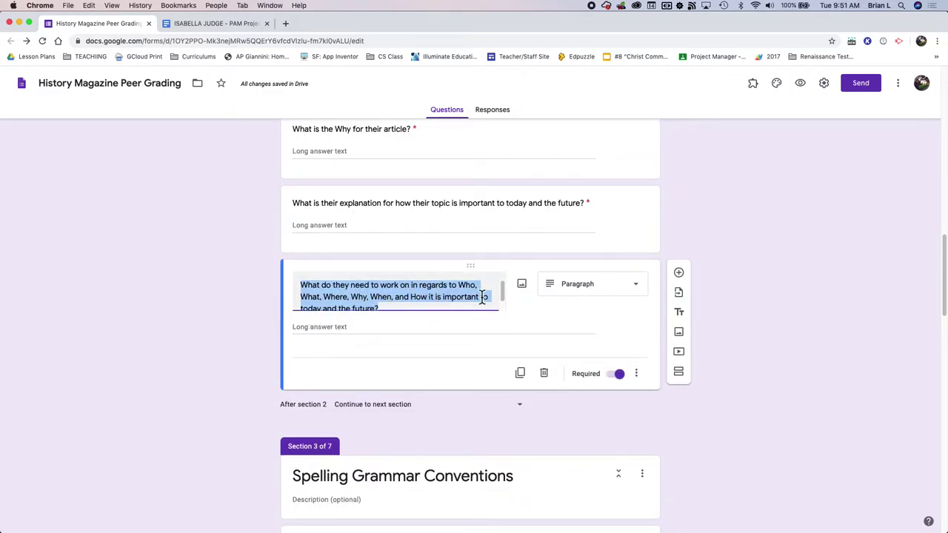
pyautogui.click(808, 321)
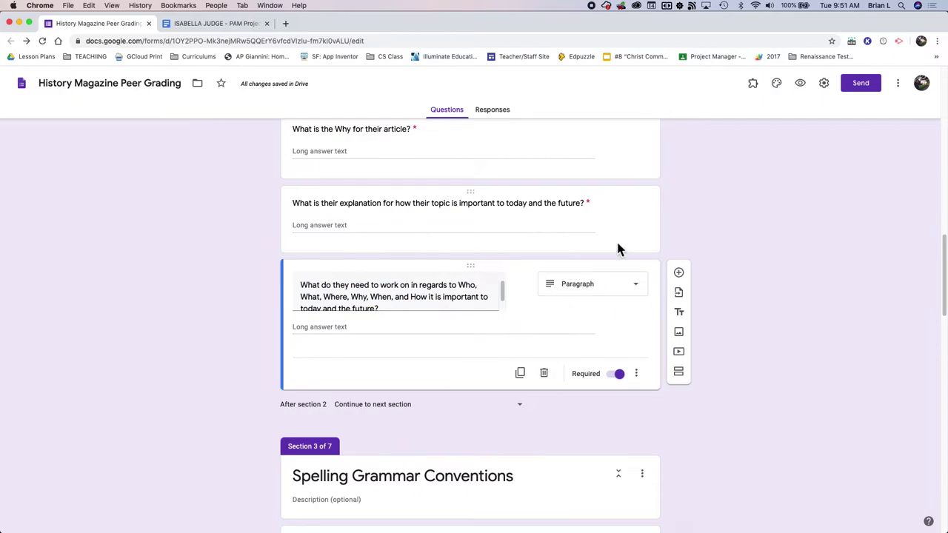
# Review the section 2 questions again, from the What question down to what the writer needs to work on
pyautogui.scroll(5, 486, 250)
pyautogui.scroll(-4, 482, 259)
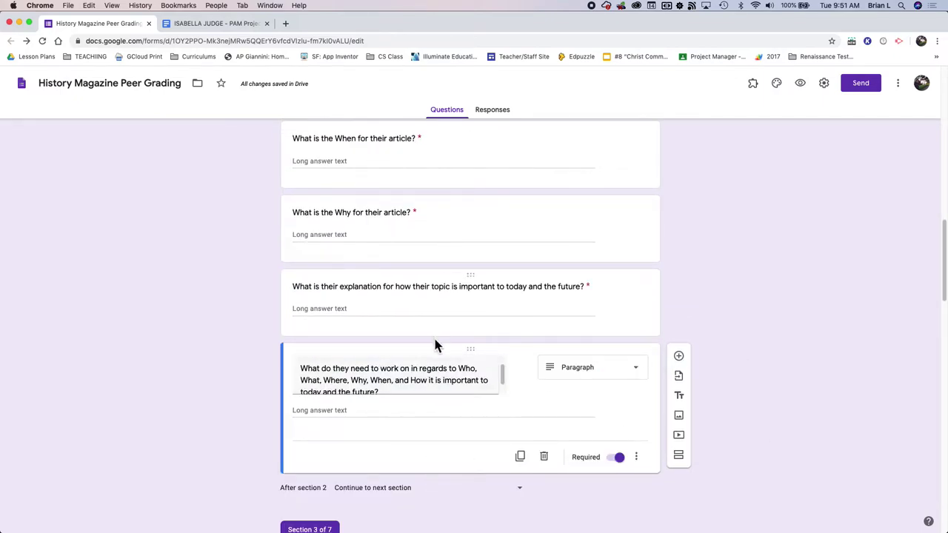
pyautogui.scroll(-1, 440, 378)
pyautogui.scroll(2, 726, 389)
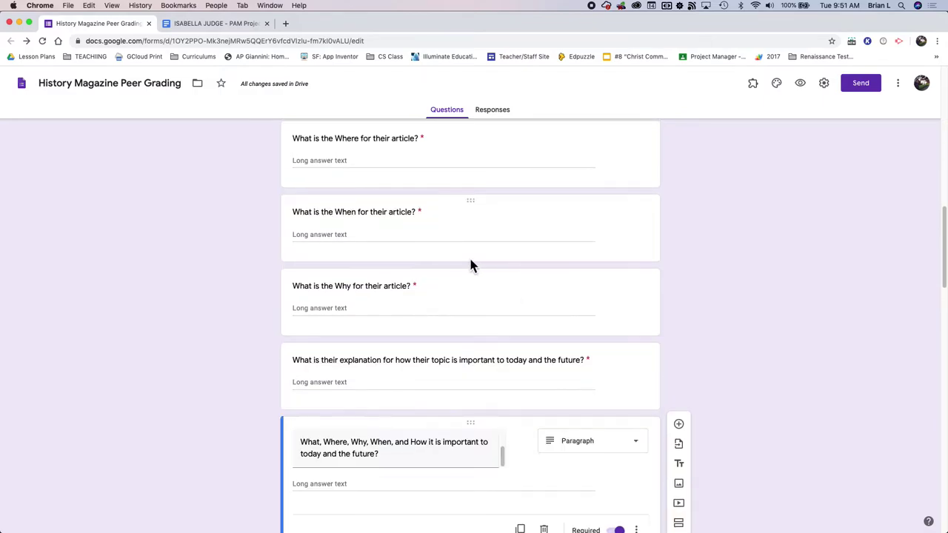
pyautogui.scroll(4, 474, 178)
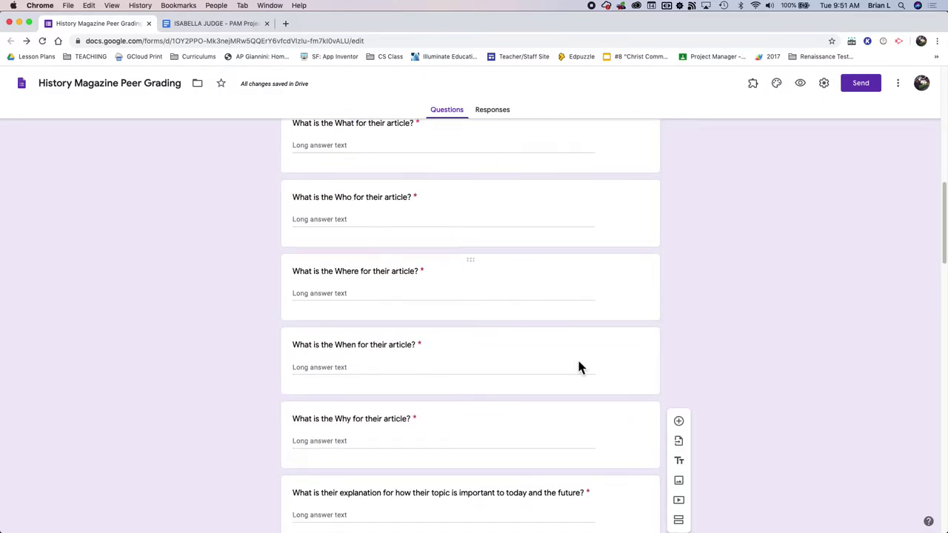
# Read section 3 on Spelling Grammar Conventions and continue to the first questions of the Title section
pyautogui.scroll(-12, 817, 414)
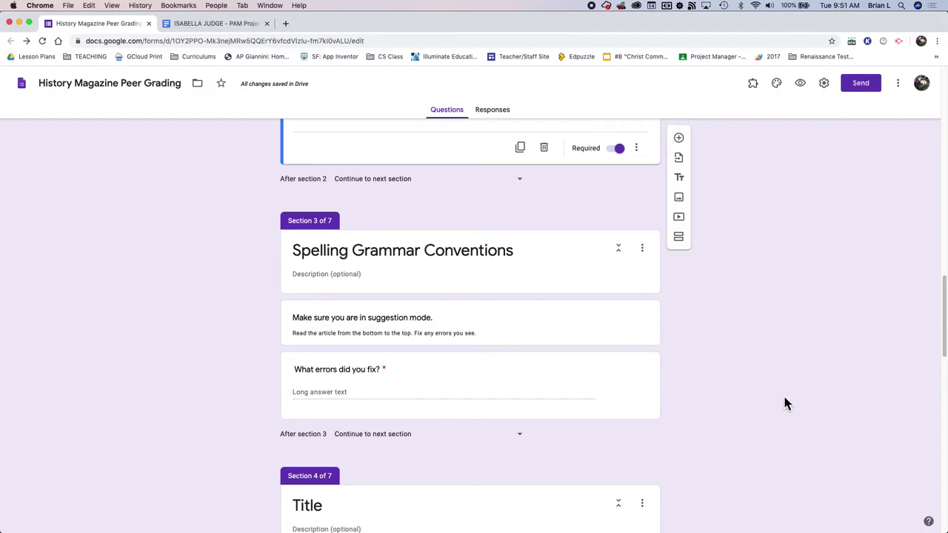
pyautogui.scroll(-1, 787, 404)
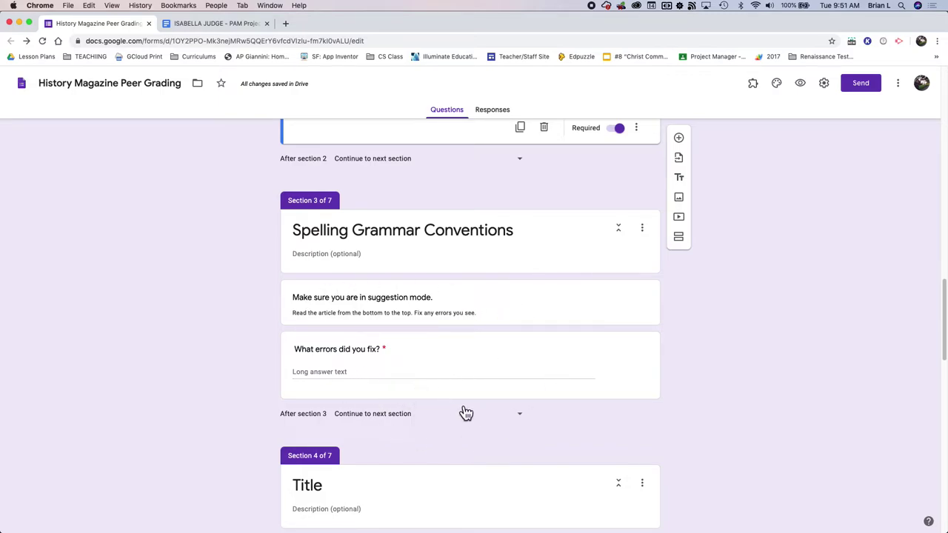
pyautogui.scroll(-2, 464, 411)
pyautogui.scroll(-1, 464, 402)
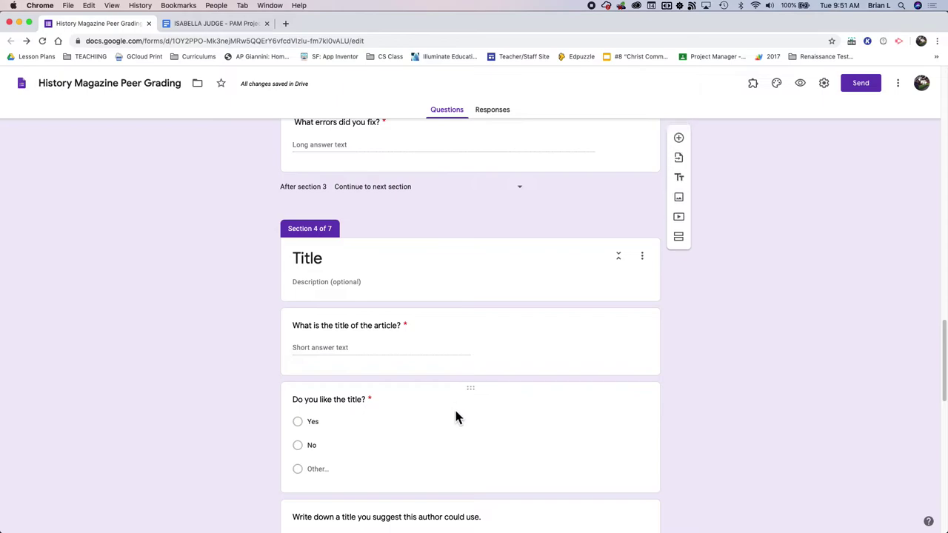
# Check the essay's title, highlighting its word "Painting", against the form's Title section, including the suggested title question
pyautogui.click(217, 23)
pyautogui.scroll(10, 489, 229)
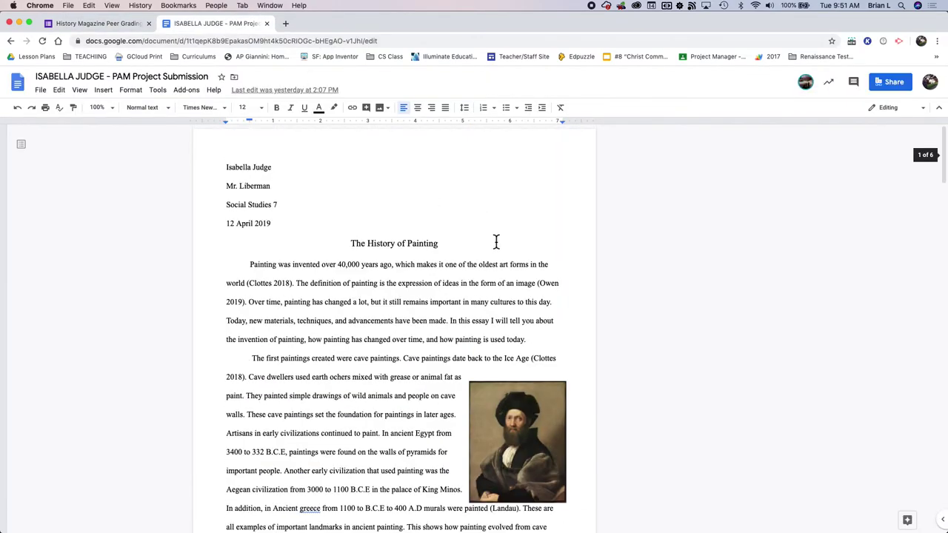
pyautogui.doubleClick(434, 244)
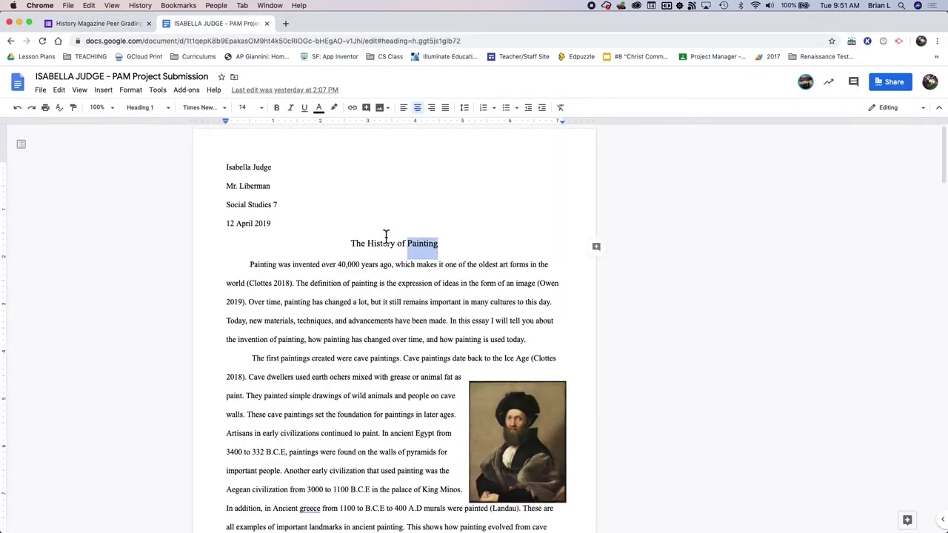
pyautogui.click(100, 23)
pyautogui.scroll(-1, 323, 274)
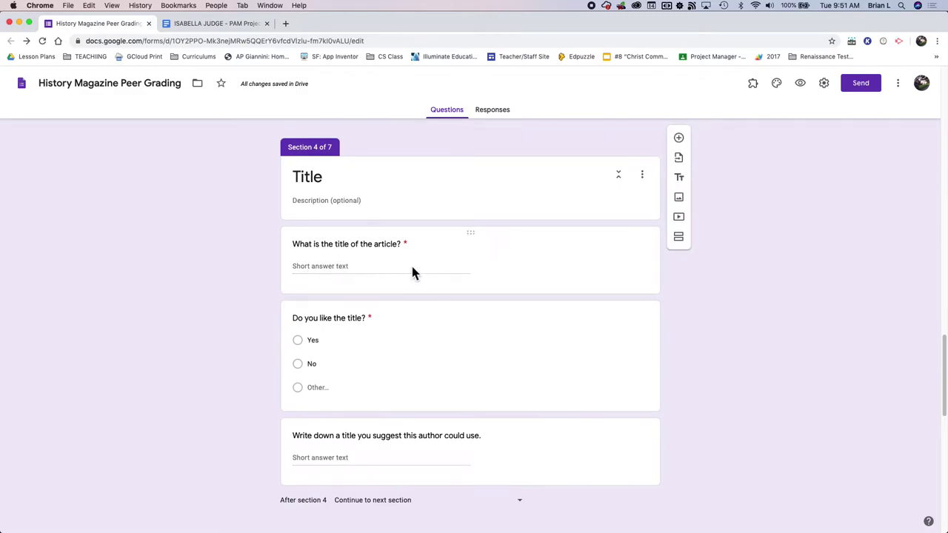
pyautogui.scroll(-2, 349, 415)
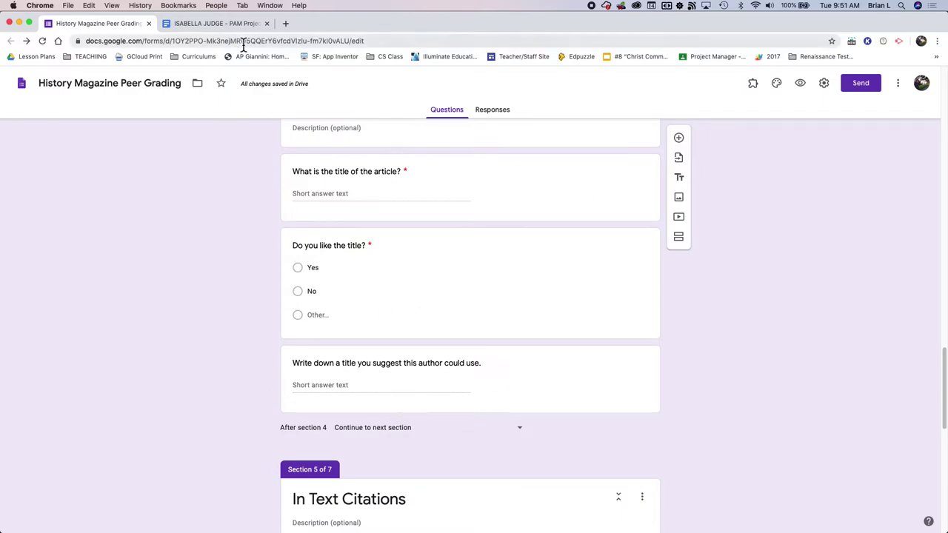
# Glance at the essay, then examine the form's section 5 questions on where the author needs to cite sources
pyautogui.click(214, 23)
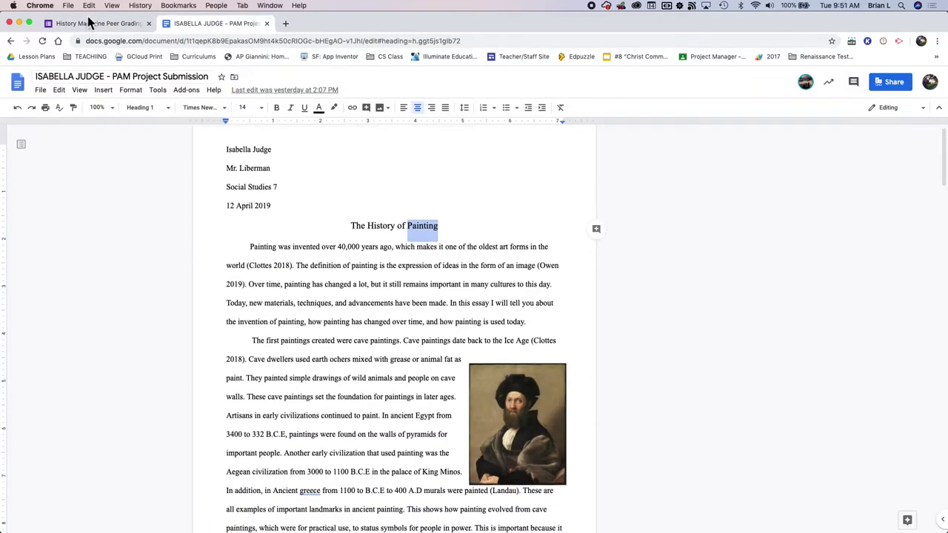
pyautogui.click(96, 23)
pyautogui.scroll(-5, 511, 391)
pyautogui.scroll(-4, 514, 389)
pyautogui.scroll(2, 514, 391)
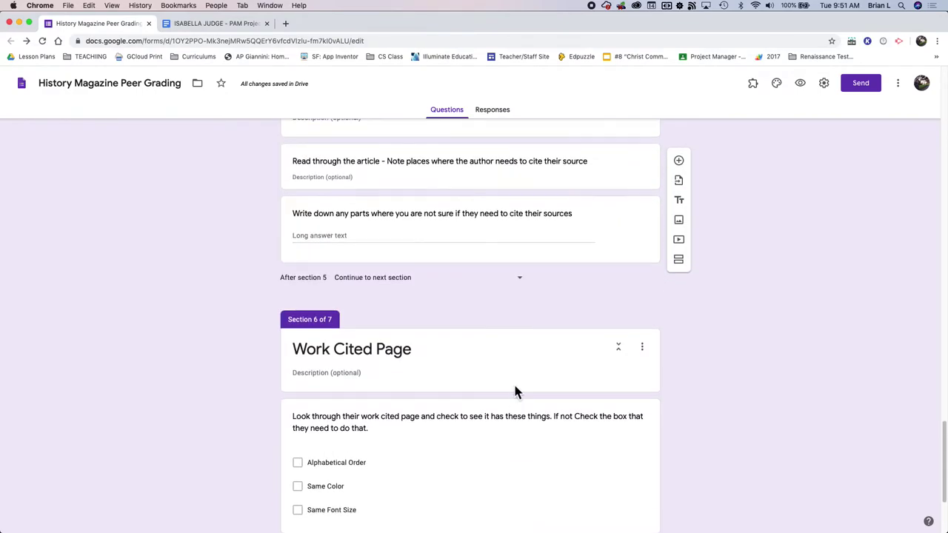
pyautogui.scroll(2, 398, 230)
# Highlight in turn the essay's two in-text citations in the introduction and the first one in the cave paintings paragraph
pyautogui.click(226, 23)
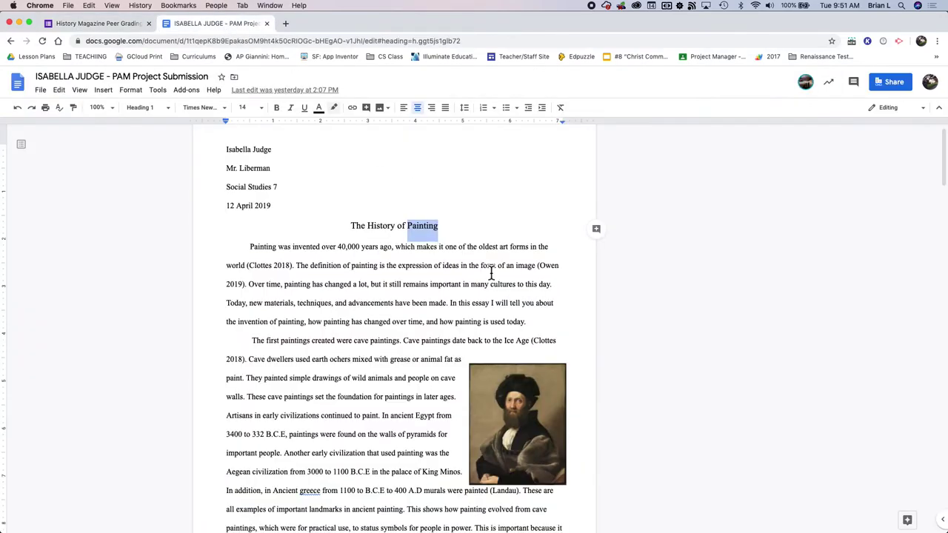
pyautogui.scroll(-1, 540, 300)
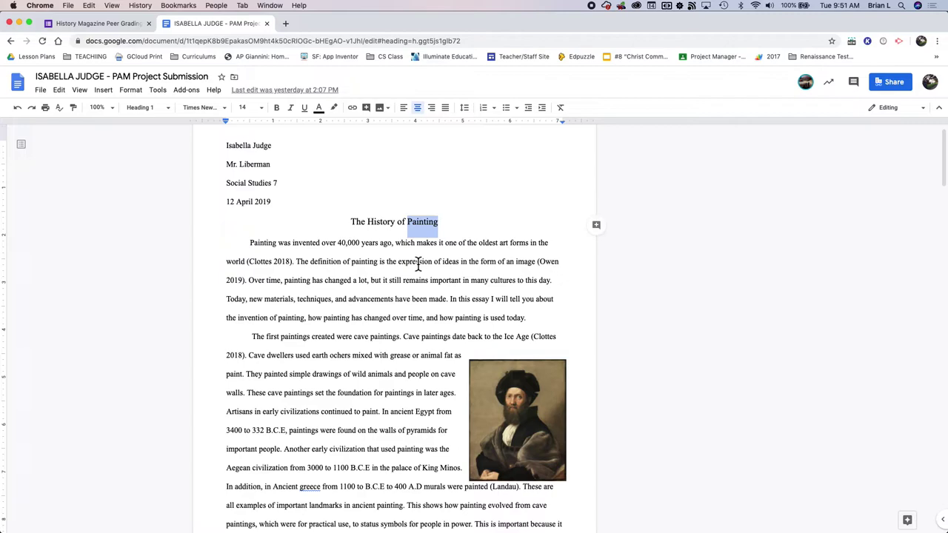
pyautogui.moveTo(293, 265); pyautogui.dragTo(249, 263)
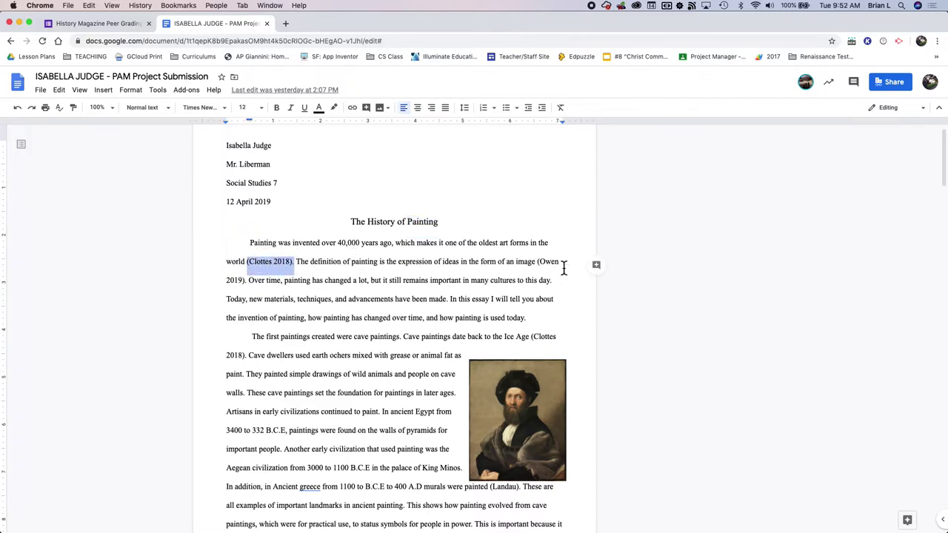
pyautogui.moveTo(539, 262); pyautogui.dragTo(265, 284)
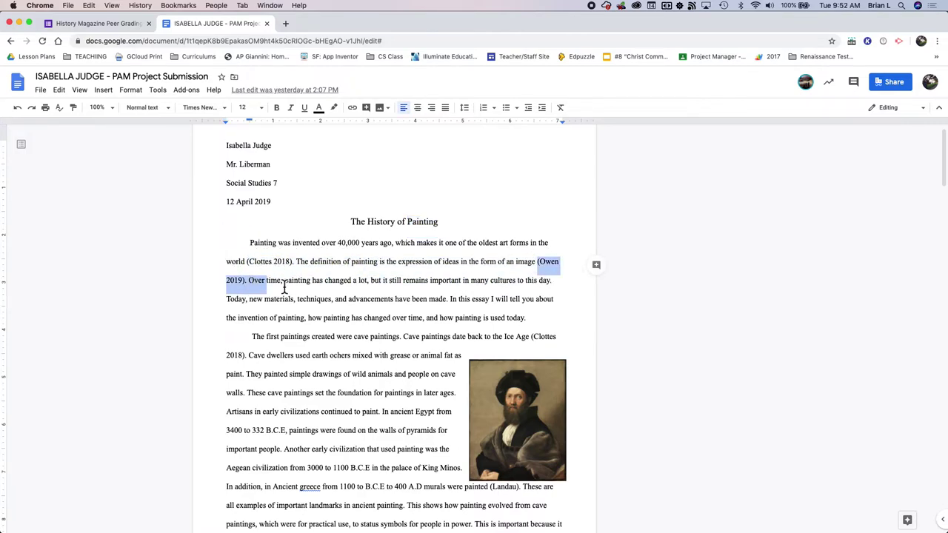
pyautogui.click(517, 324)
pyautogui.moveTo(531, 337); pyautogui.dragTo(252, 358)
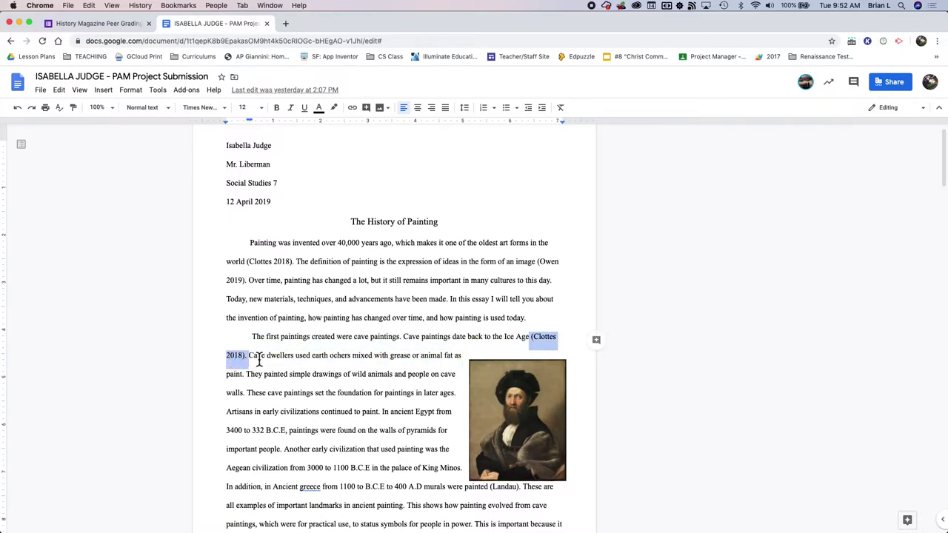
# Highlight the citation near the end of the cave paintings paragraph and look through the citations on page 2
pyautogui.scroll(-3, 431, 389)
pyautogui.moveTo(490, 378); pyautogui.dragTo(527, 377)
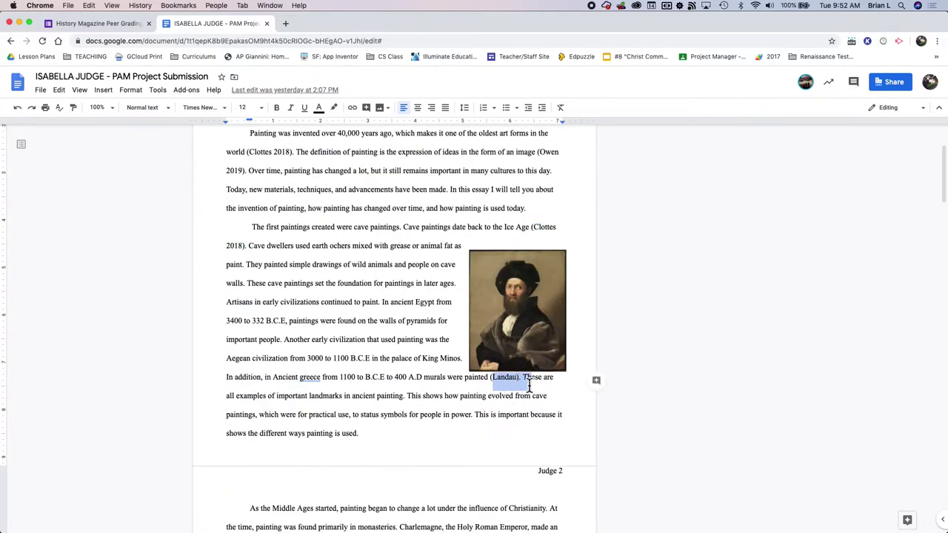
pyautogui.scroll(-8, 429, 406)
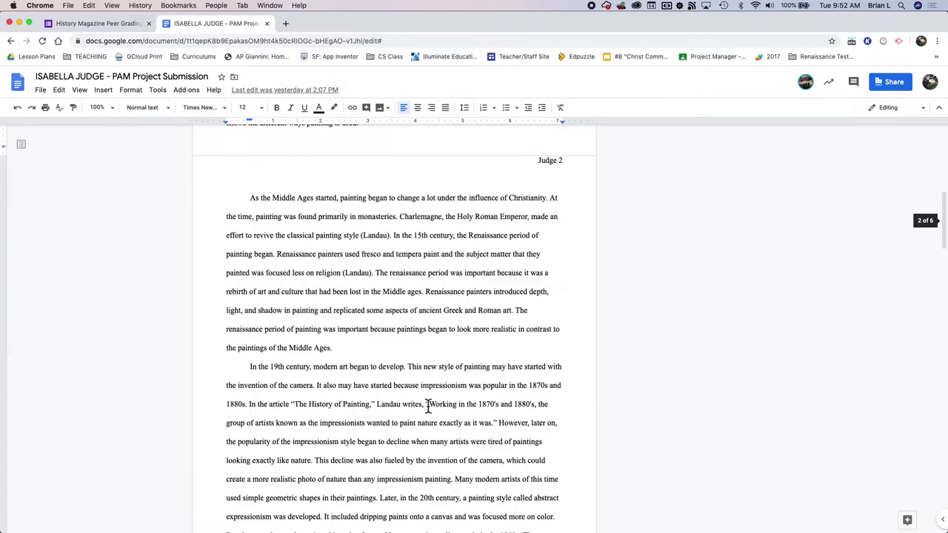
pyautogui.scroll(-4, 428, 417)
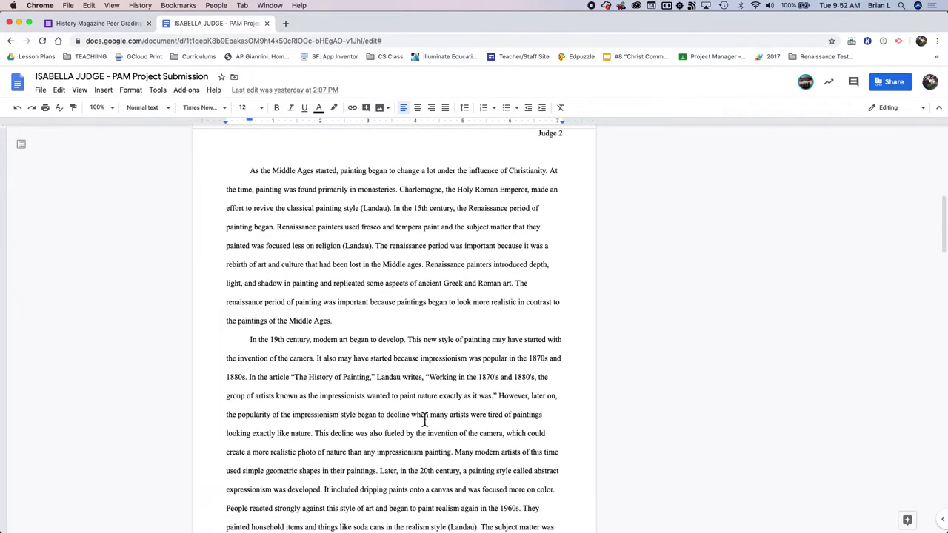
# Return to the grading form and read section 6's checklist for the Work Cited Page
pyautogui.click(108, 23)
pyautogui.scroll(-5, 532, 360)
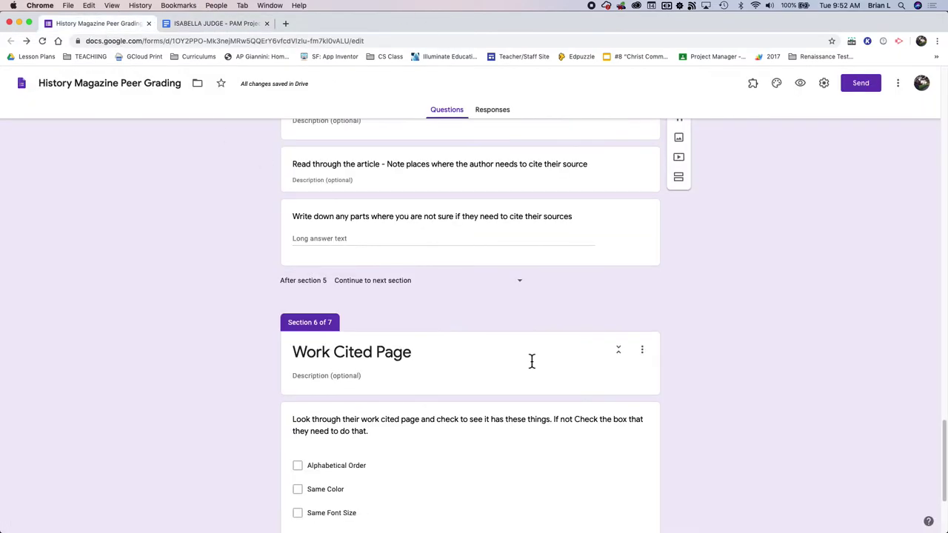
pyautogui.scroll(3, 422, 210)
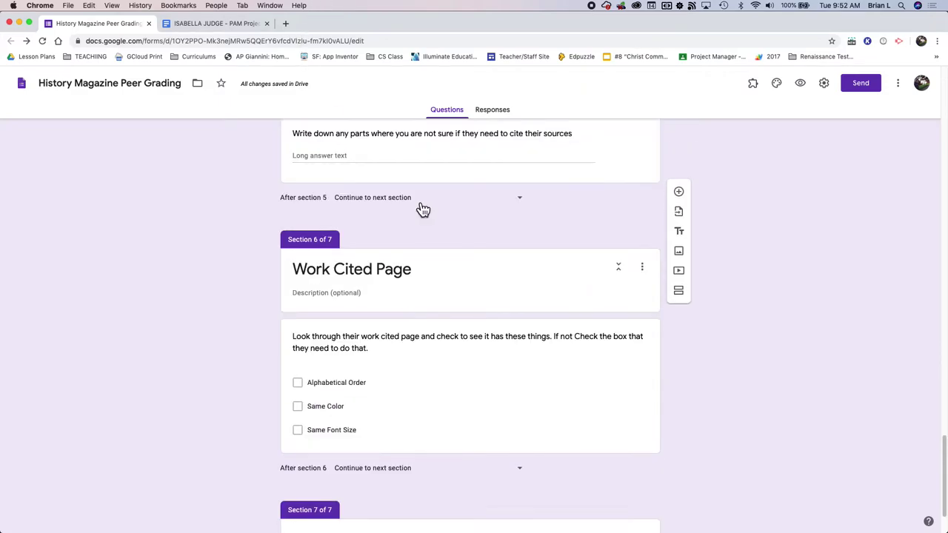
# Find the Work Cited list at the end of the essay and highlight its entries to check their order and formatting
pyautogui.click(219, 24)
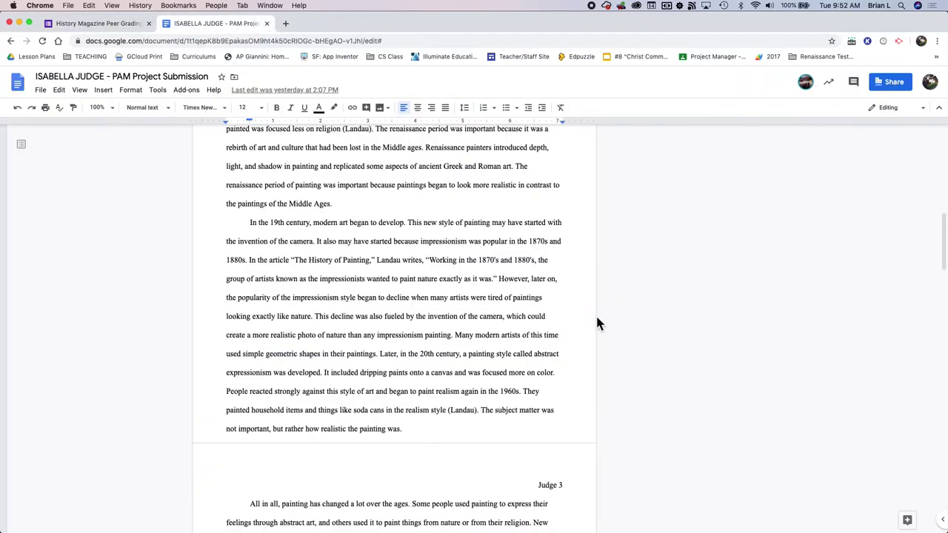
pyautogui.scroll(-15, 597, 323)
pyautogui.scroll(4, 366, 280)
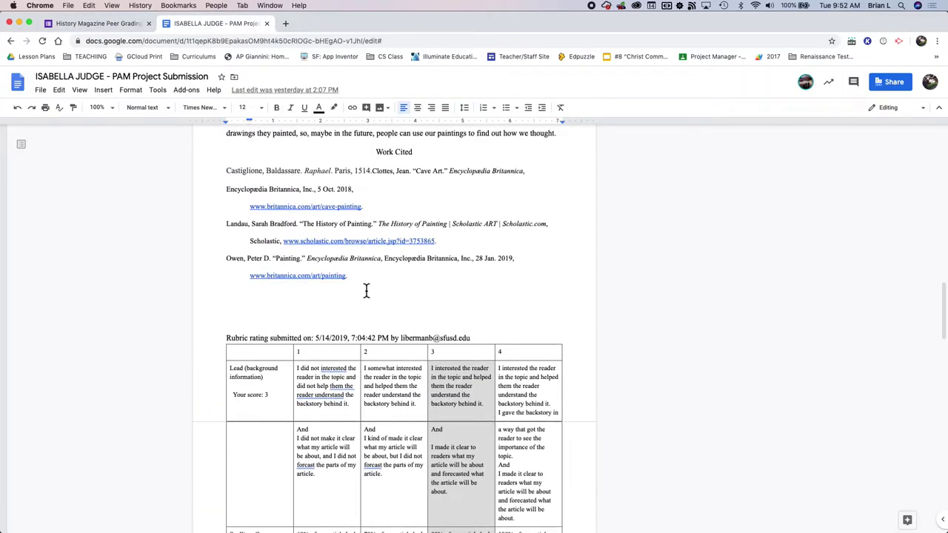
pyautogui.moveTo(376, 226)
pyautogui.mouseDown()
pyautogui.moveTo(437, 359)
pyautogui.moveTo(395, 290)
pyautogui.moveTo(383, 228)
pyautogui.mouseUp()
pyautogui.click(400, 360)
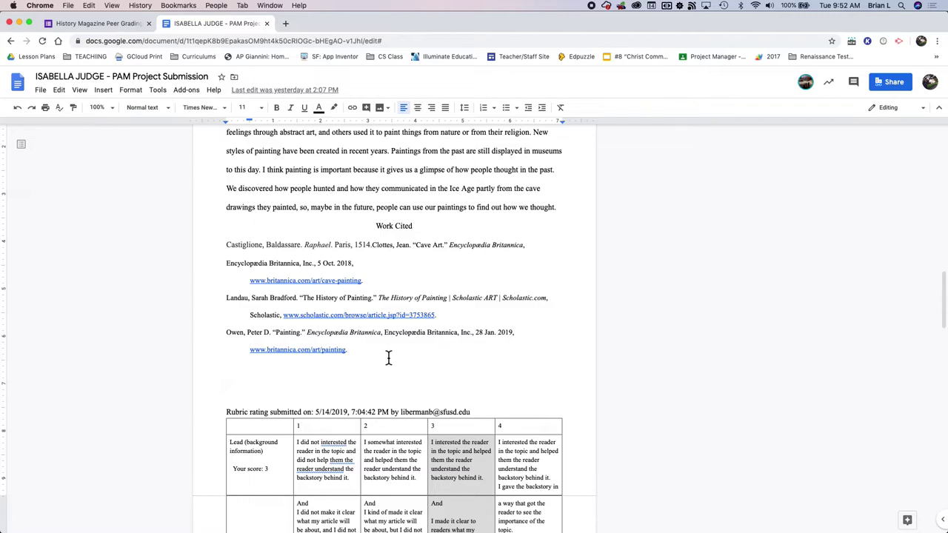
pyautogui.moveTo(388, 358); pyautogui.dragTo(226, 245)
pyautogui.click(364, 279)
pyautogui.scroll(1, 333, 378)
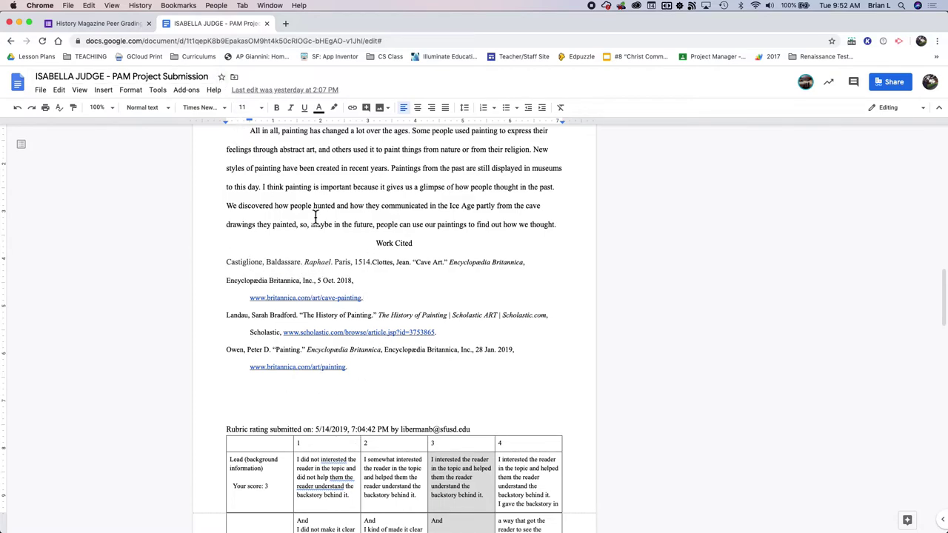
# Return to the form's end and read the Almost Done instructions about forwarding the Google Forms email
pyautogui.click(80, 27)
pyautogui.scroll(-3, 579, 413)
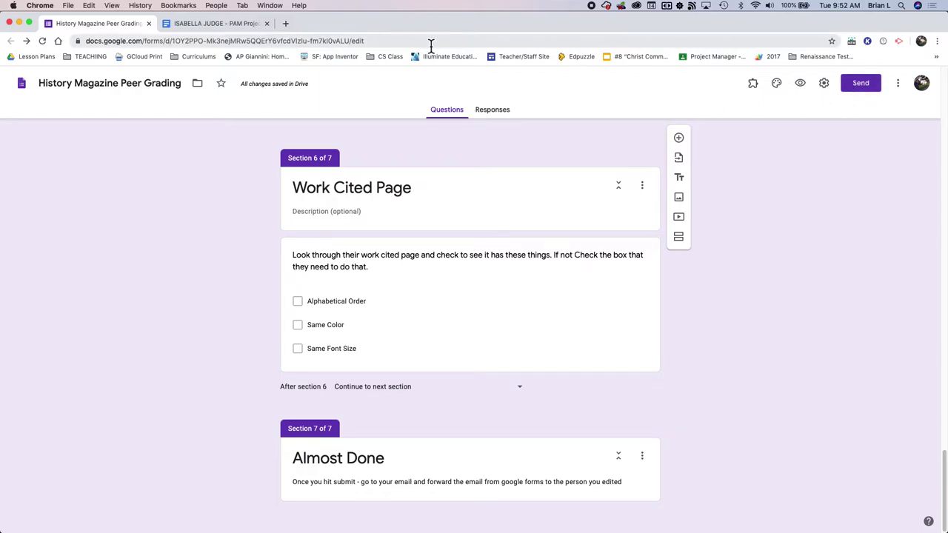
# View the form's send options, then check its general settings for email collection and response receipts
pyautogui.click(852, 88)
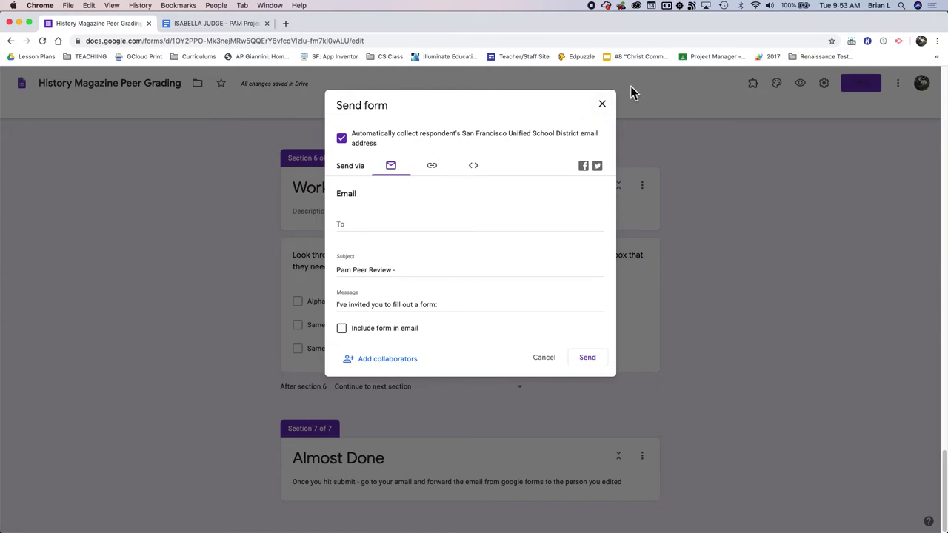
pyautogui.click(716, 106)
pyautogui.click(825, 83)
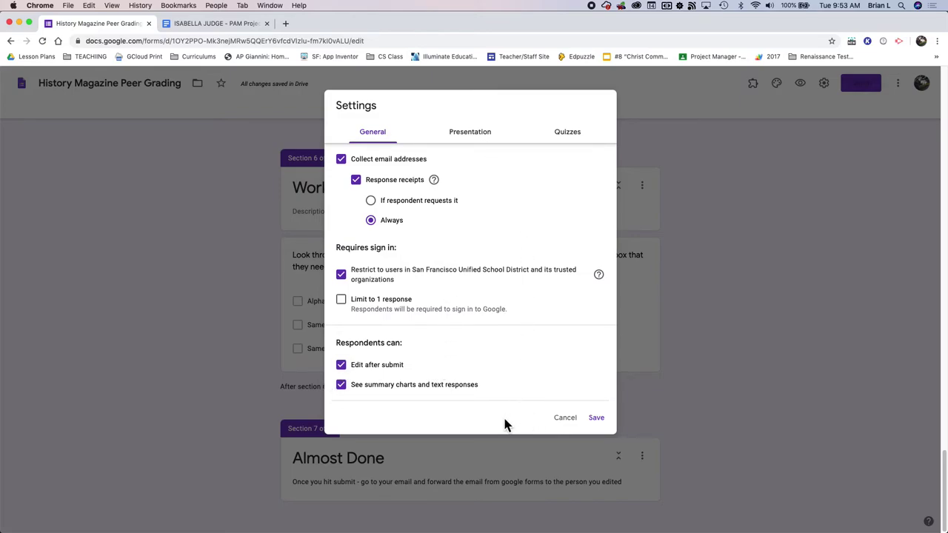
pyautogui.click(607, 426)
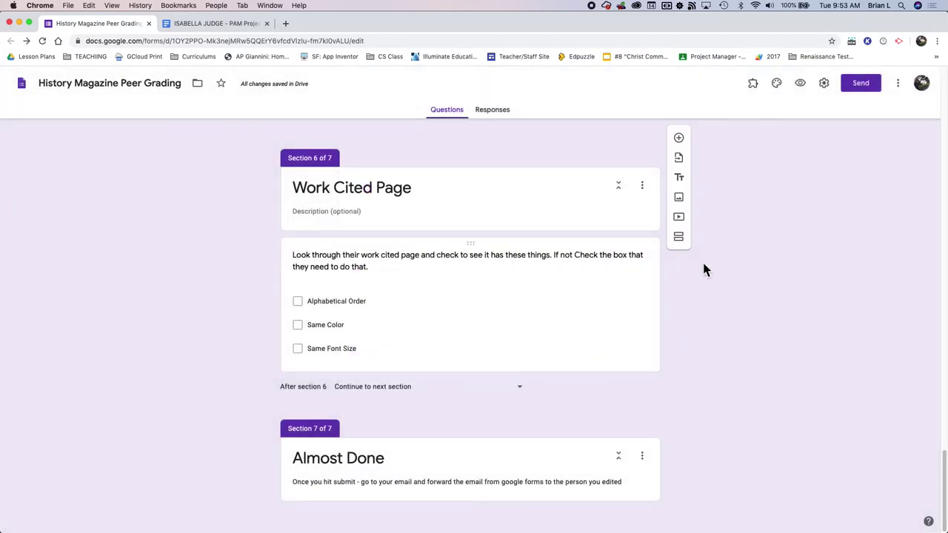
# Glance at the essay, then move the grading form's window down to uncover the worksheet and responses sheet
pyautogui.click(243, 26)
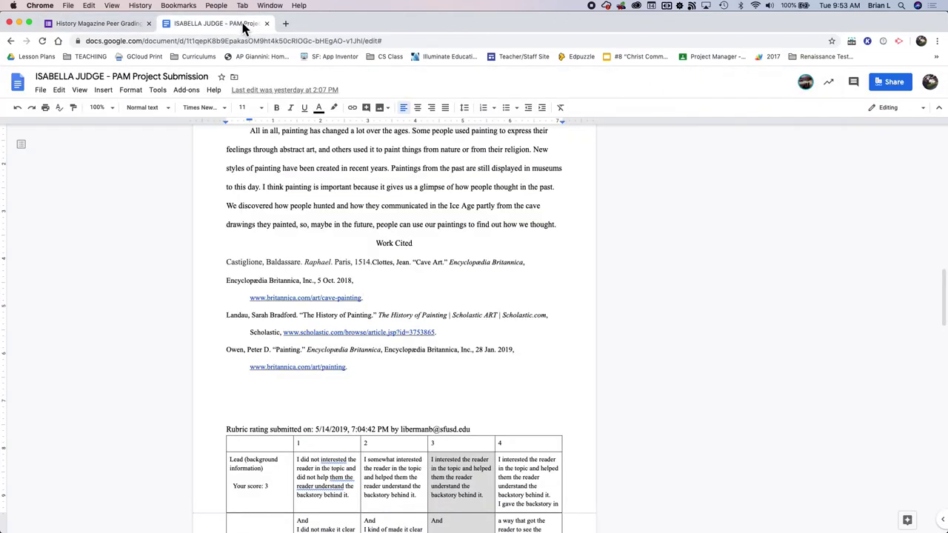
pyautogui.click(96, 23)
pyautogui.moveTo(413, 30); pyautogui.dragTo(320, 492)
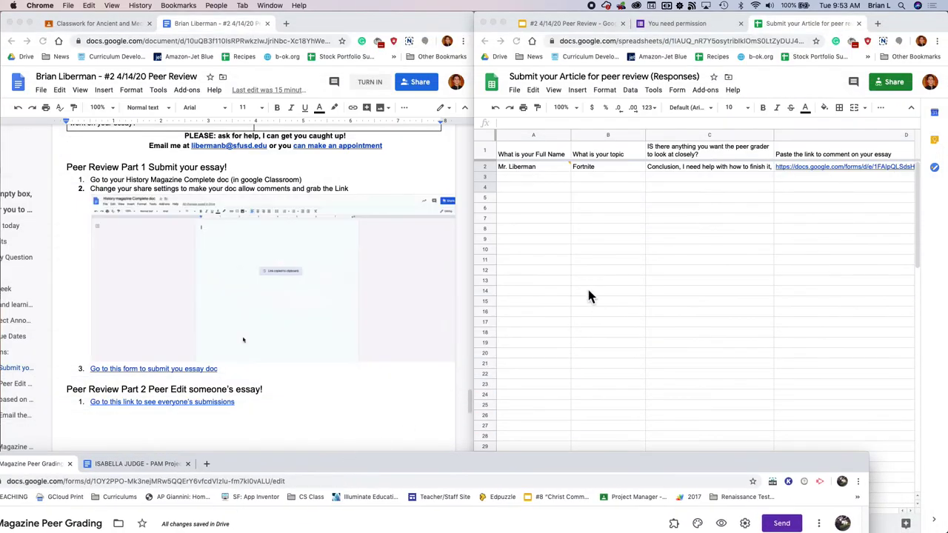
# Review the worksheet's Peer Review Part 2 instructions on choosing an essay, commenting on it and filling out the form
pyautogui.click(381, 198)
pyautogui.scroll(-3, 380, 289)
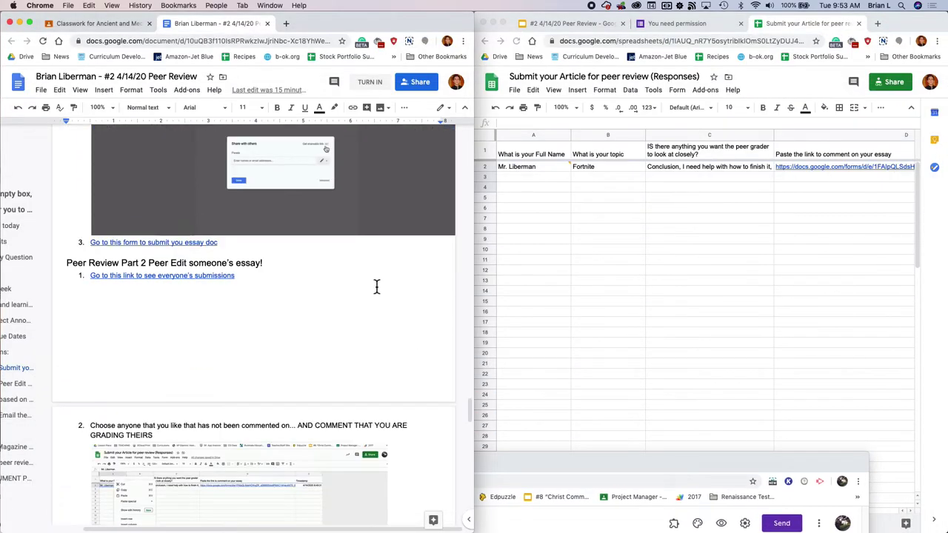
pyautogui.scroll(-5, 377, 288)
pyautogui.scroll(2, 380, 289)
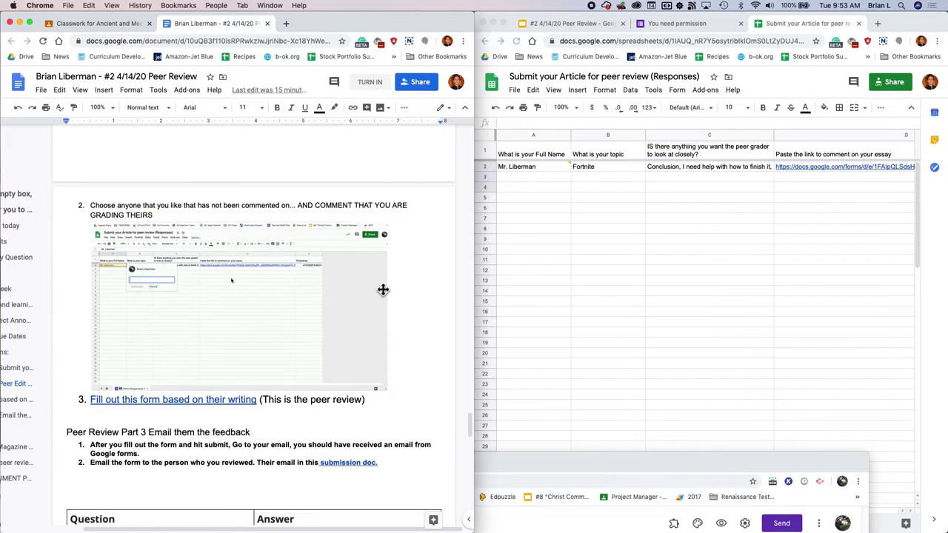
# Examine Peer Review Part 3, highlighting the instruction to email the form to the person who was reviewed
pyautogui.scroll(-3, 383, 289)
pyautogui.click(120, 315)
pyautogui.moveTo(90, 327); pyautogui.dragTo(360, 333)
pyautogui.click(403, 321)
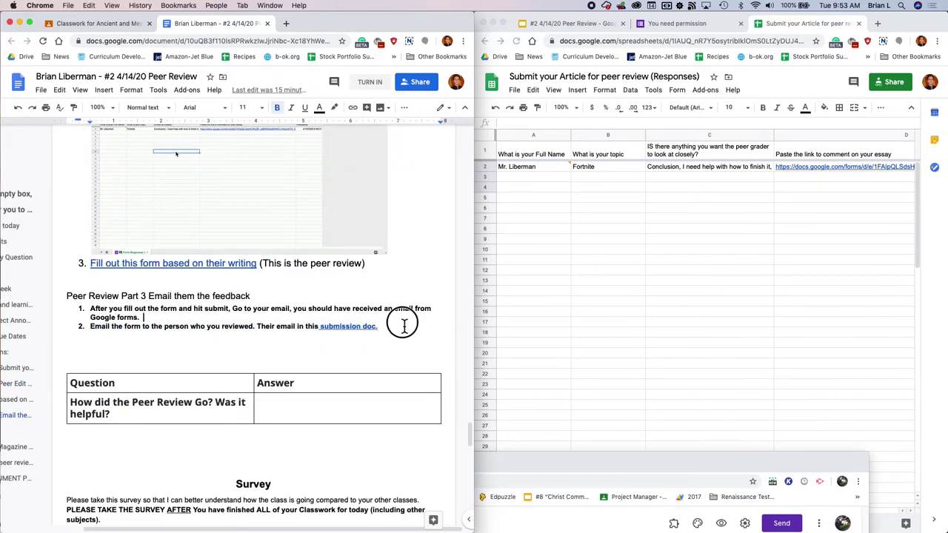
# Locate the submission doc link in the worksheet's Peer Review Part 3 and bring the responses spreadsheet's window to the front
pyautogui.click(385, 342)
pyautogui.scroll(-1, 328, 337)
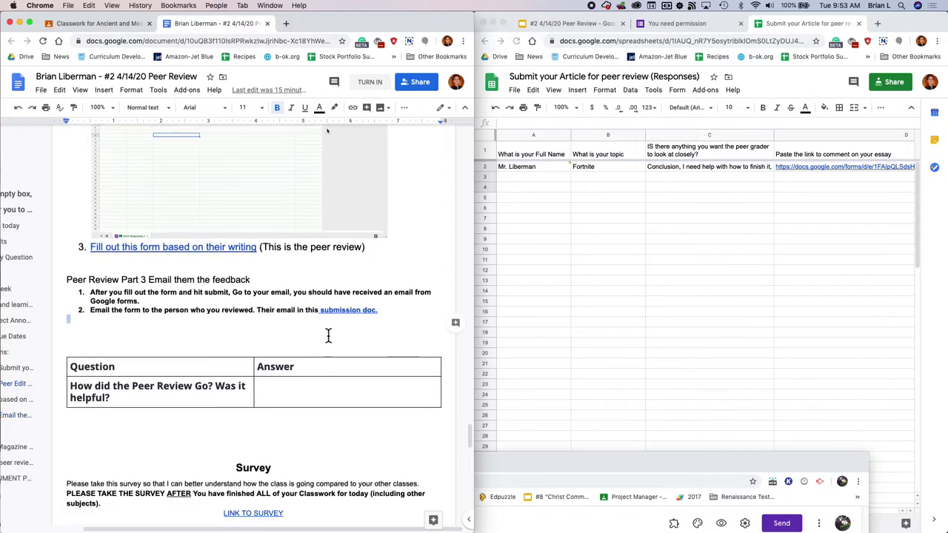
pyautogui.click(348, 311)
pyautogui.click(866, 353)
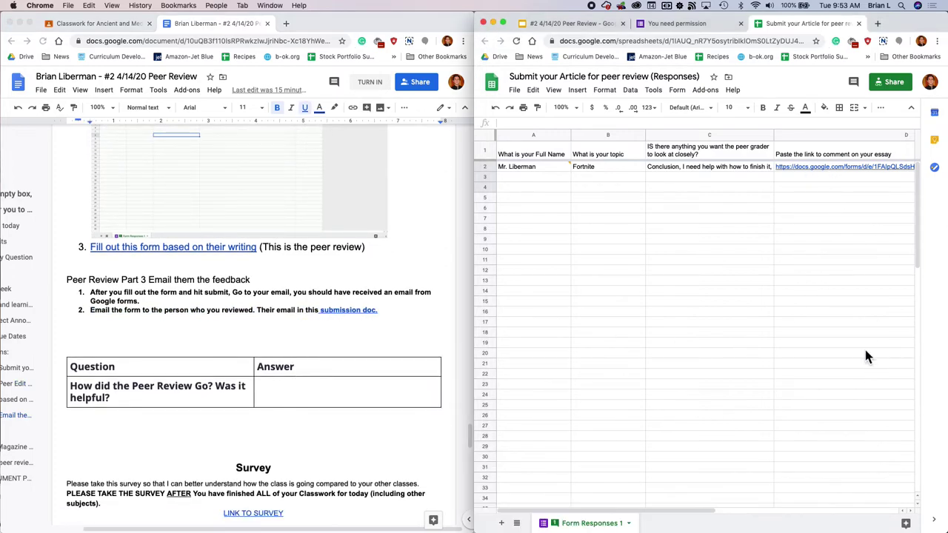
# Move the Email Address column to the front of the responses sheet, before the full name column
pyautogui.moveTo(664, 511); pyautogui.dragTo(822, 518)
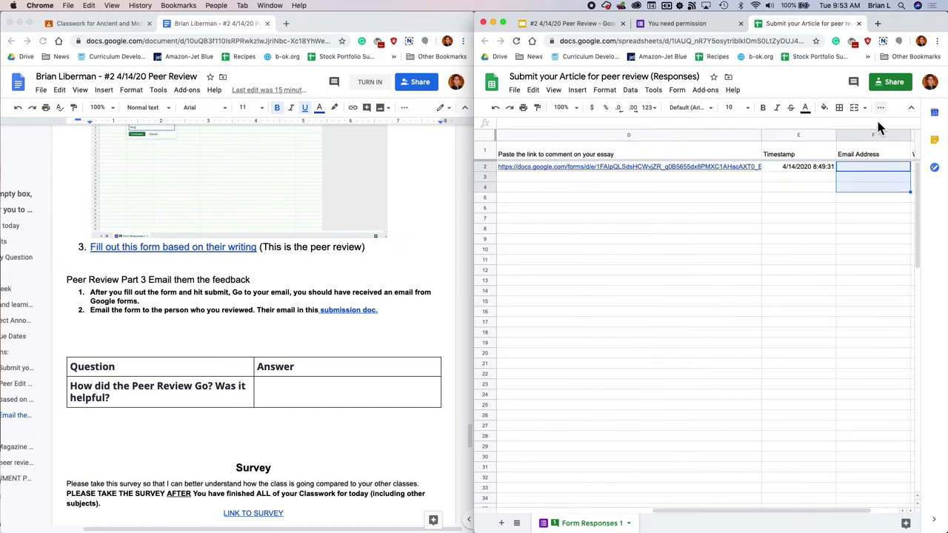
pyautogui.moveTo(868, 135); pyautogui.dragTo(188, 122)
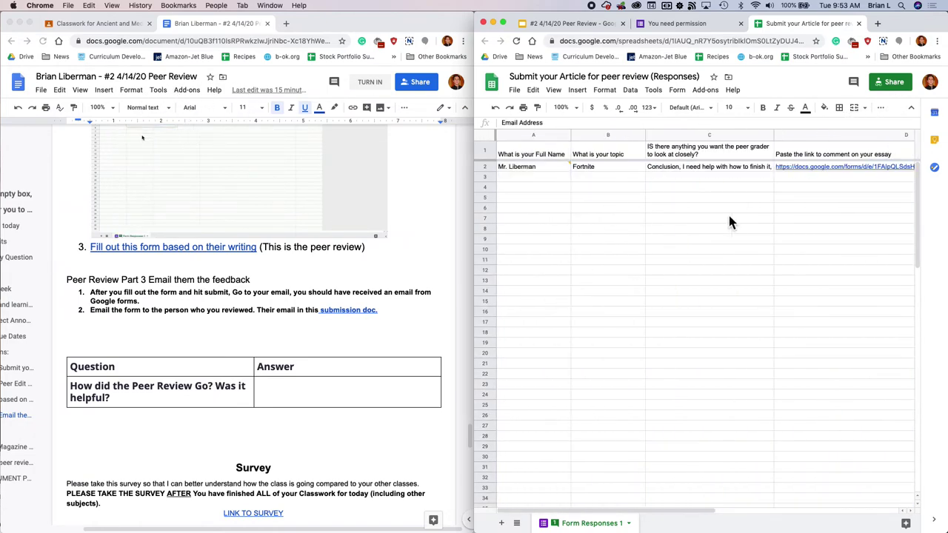
pyautogui.moveTo(614, 517); pyautogui.dragTo(821, 524)
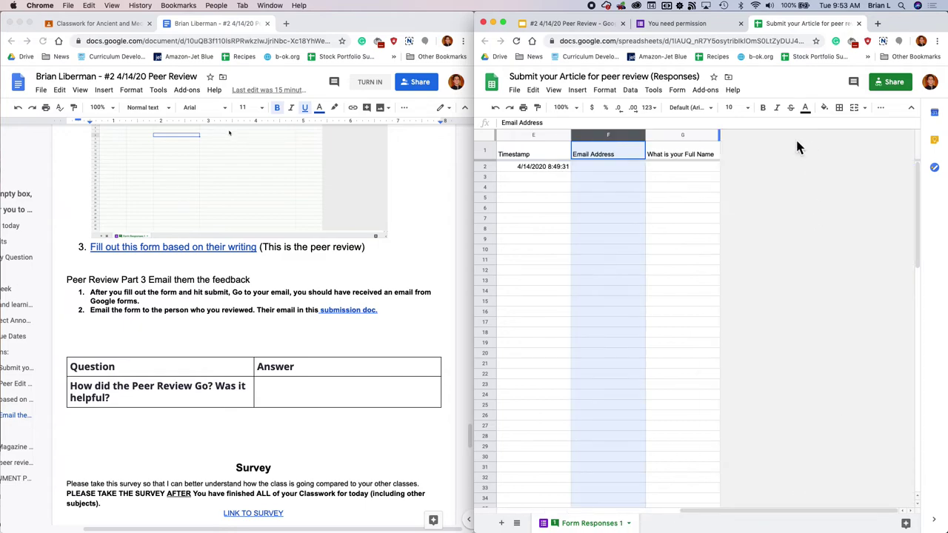
pyautogui.moveTo(618, 138); pyautogui.dragTo(523, 159)
# Open the survey linked in the worksheet, answer Yes to having finished all school work and continue to its next section
pyautogui.scroll(-5, 220, 421)
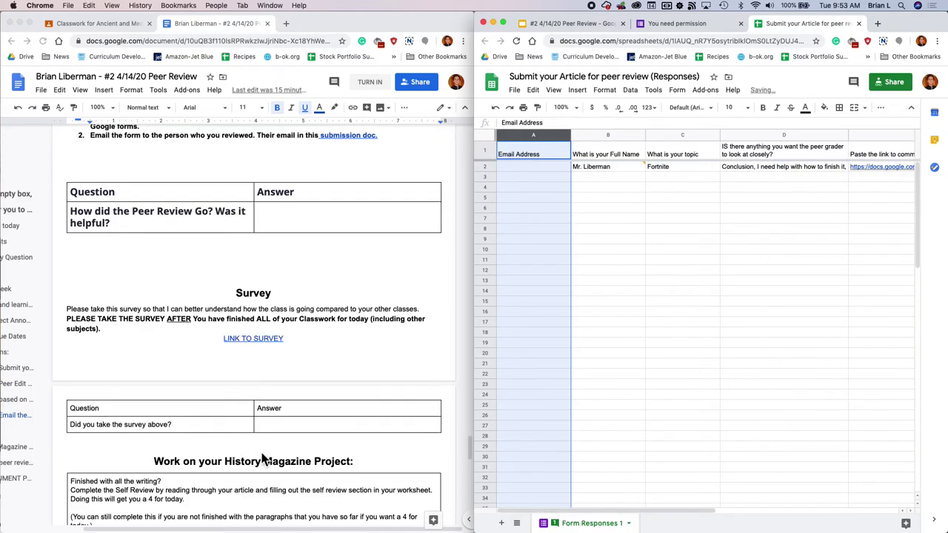
pyautogui.click(250, 338)
pyautogui.click(289, 352)
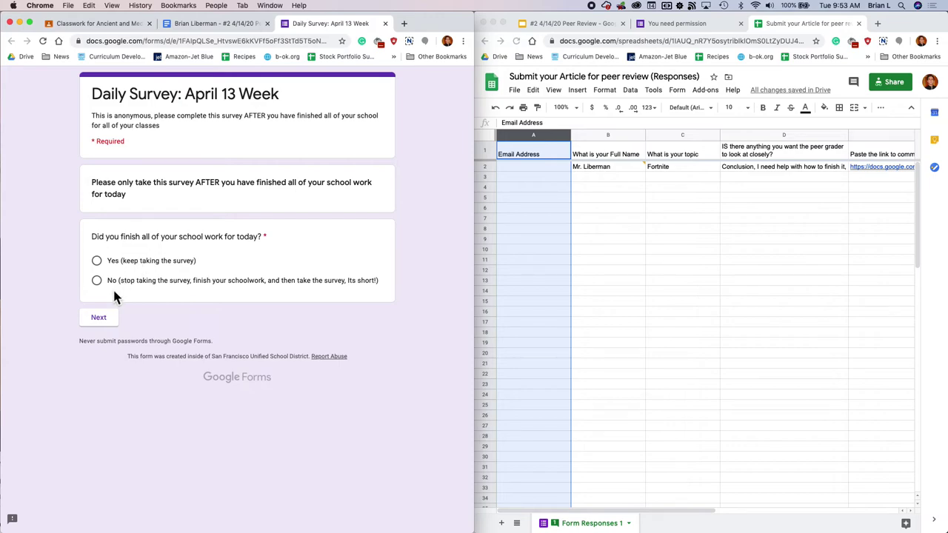
pyautogui.click(97, 261)
pyautogui.click(100, 318)
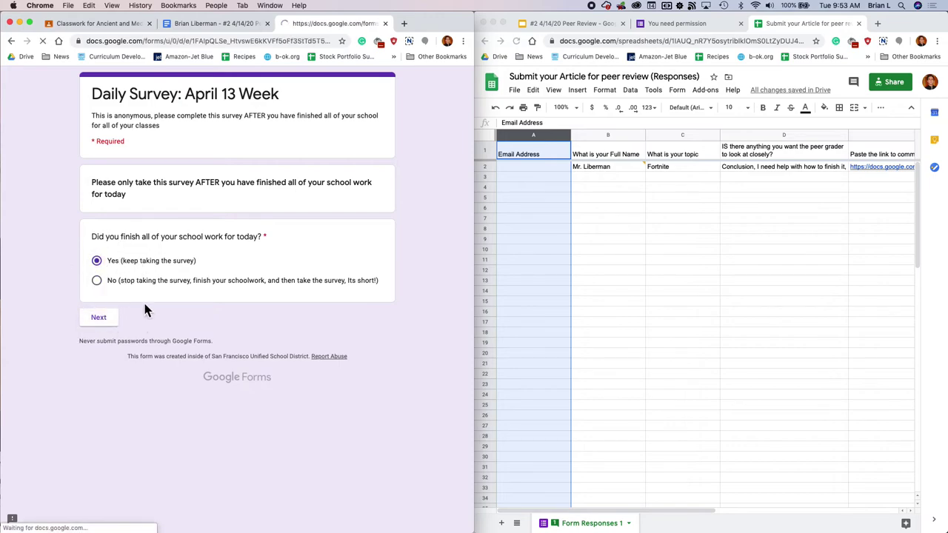
# Examine the Daily Survey's questions on workload, learning, difficulty and History Magazine progress through to the end of the form
pyautogui.scroll(-1, 161, 331)
pyautogui.moveTo(90, 323); pyautogui.dragTo(194, 331)
pyautogui.click(197, 327)
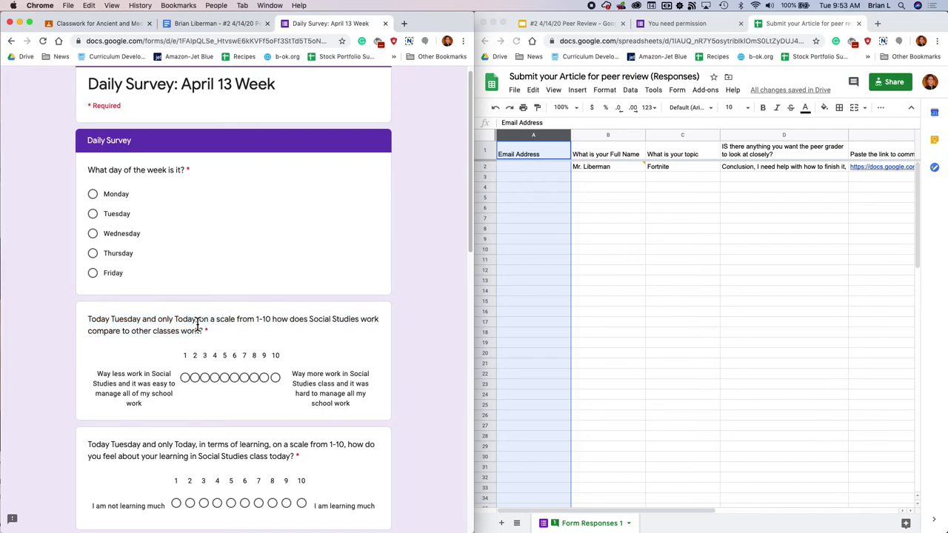
pyautogui.scroll(-1, 195, 321)
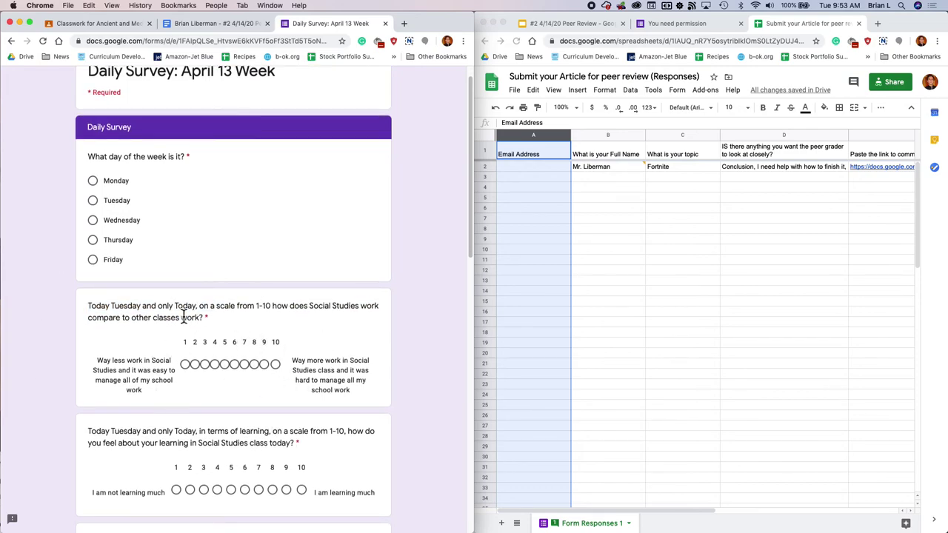
pyautogui.scroll(-1, 244, 341)
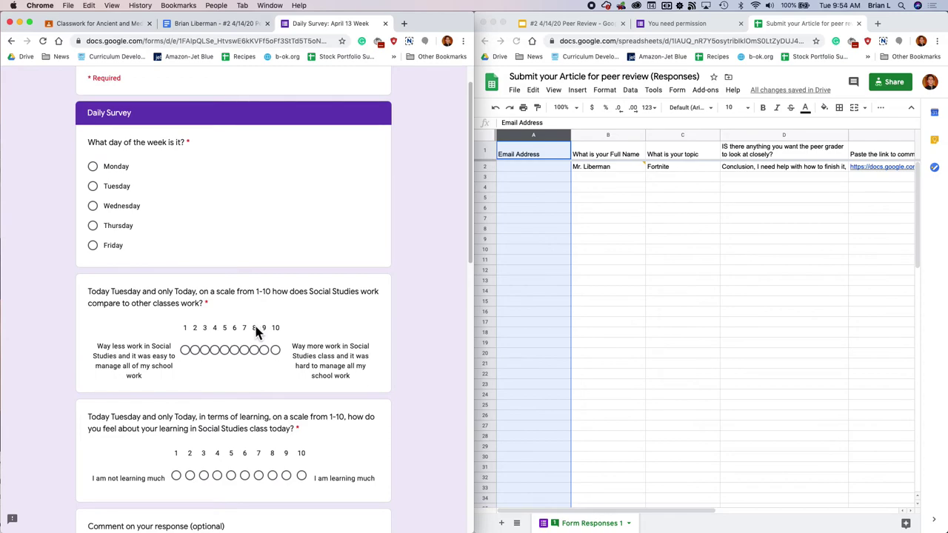
pyautogui.scroll(-5, 256, 333)
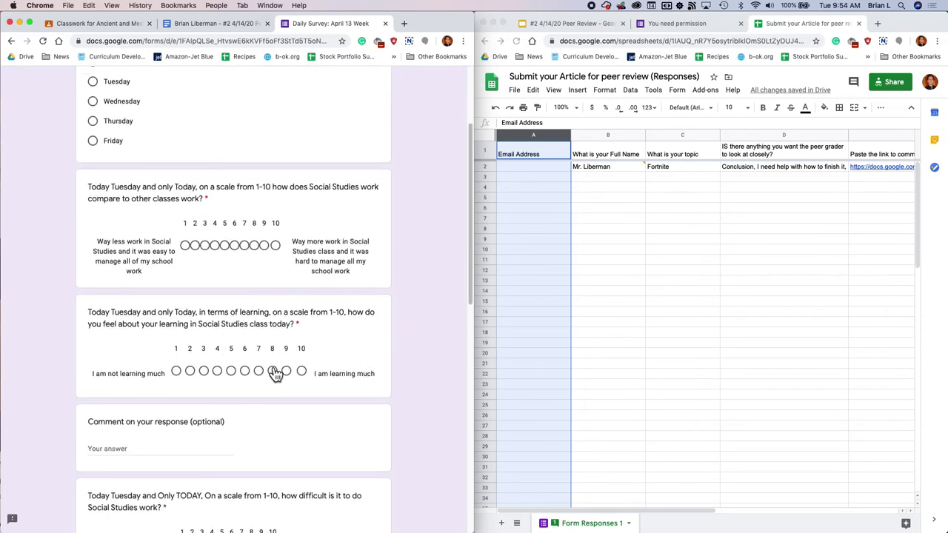
pyautogui.scroll(-10, 271, 371)
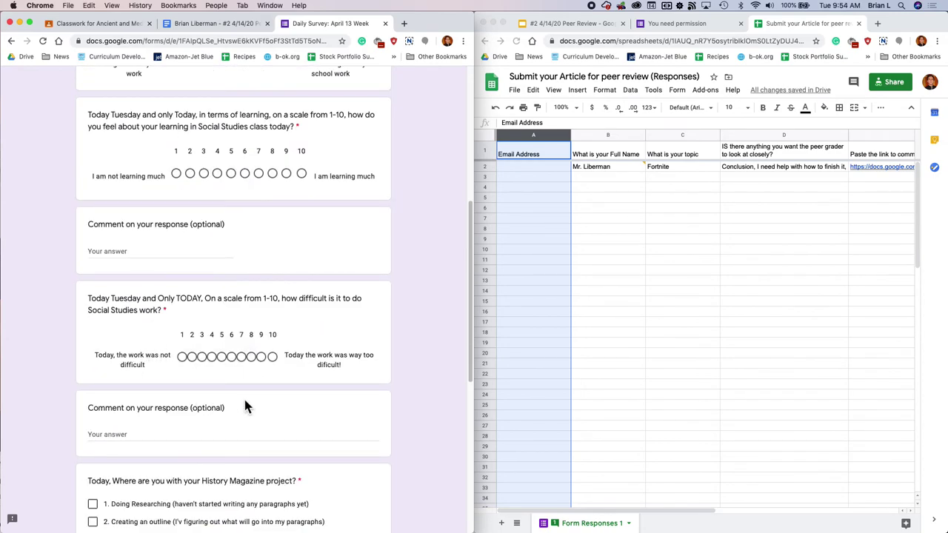
pyautogui.scroll(-15, 191, 355)
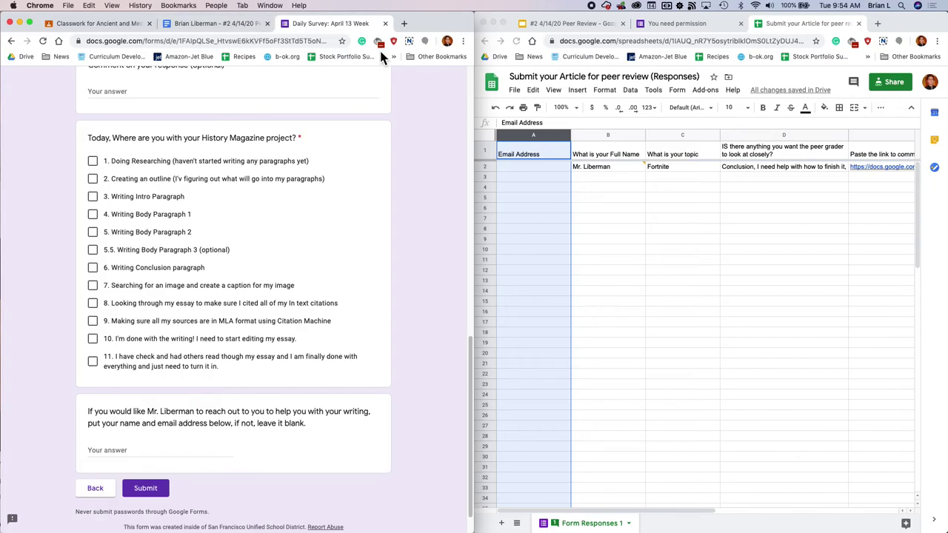
# Switch to the Peer Review slides and review the Part 3 feedback slide and the Work on your History Magazine Article slide
pyautogui.click(594, 30)
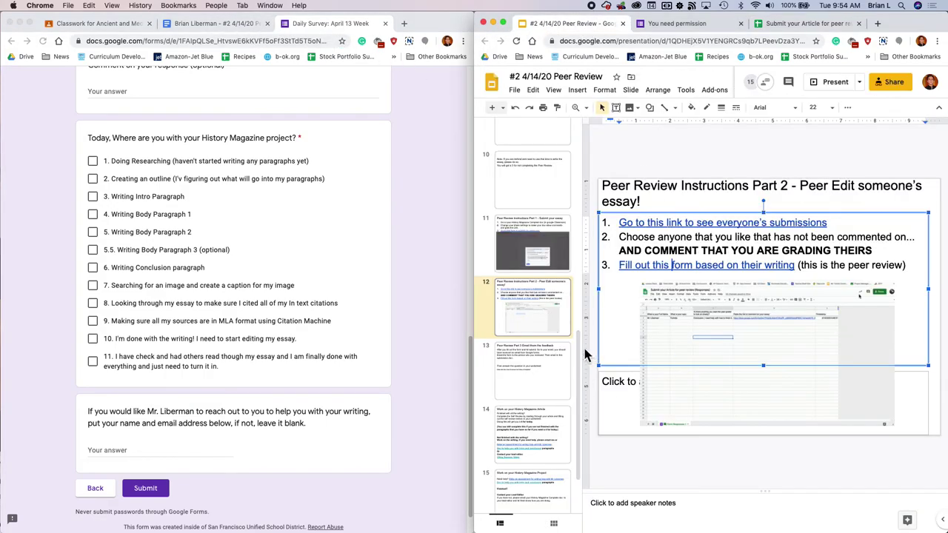
pyautogui.click(537, 436)
pyautogui.scroll(-1, 533, 432)
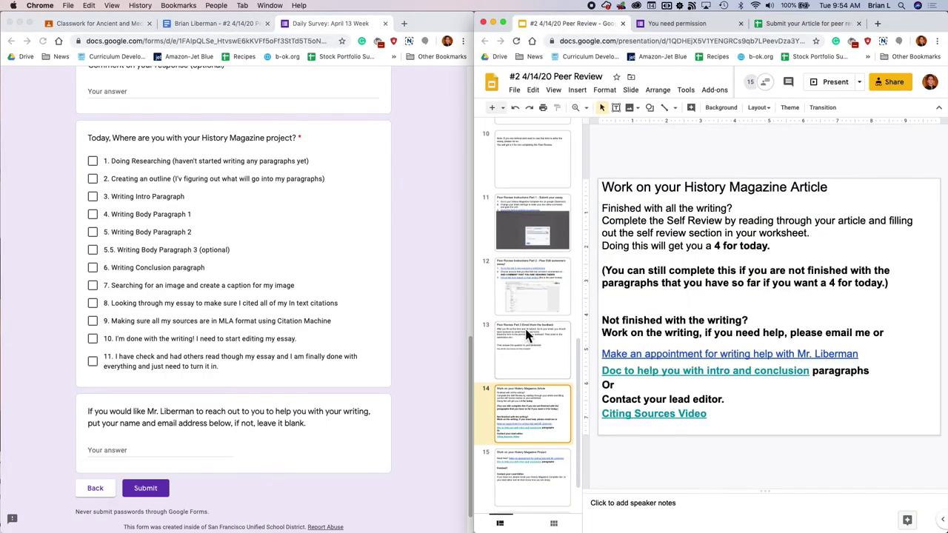
pyautogui.click(525, 335)
pyautogui.click(543, 409)
pyautogui.click(547, 341)
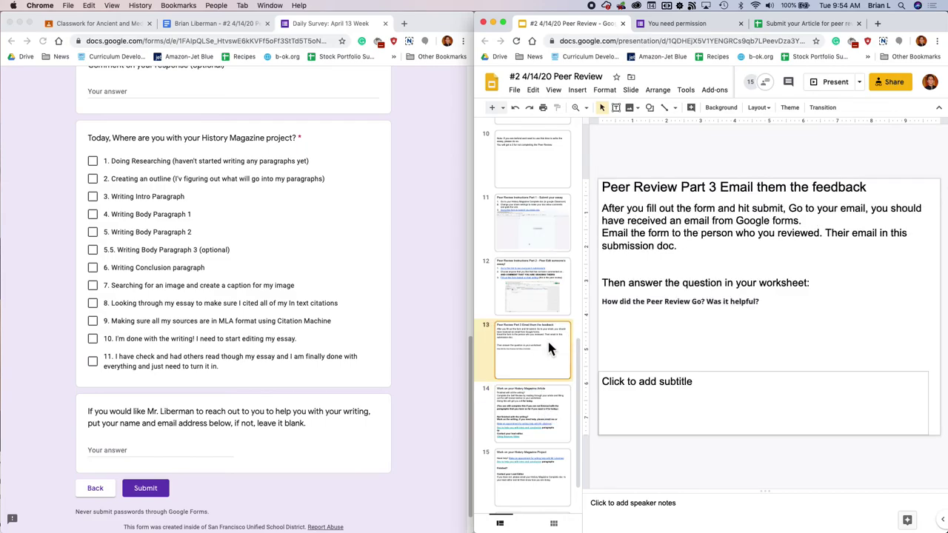
pyautogui.click(546, 406)
pyautogui.scroll(-2, 537, 411)
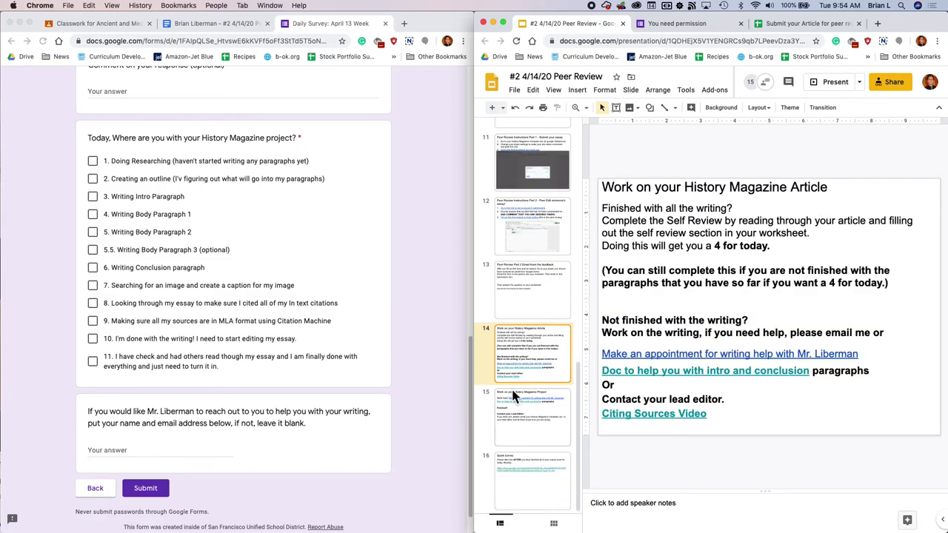